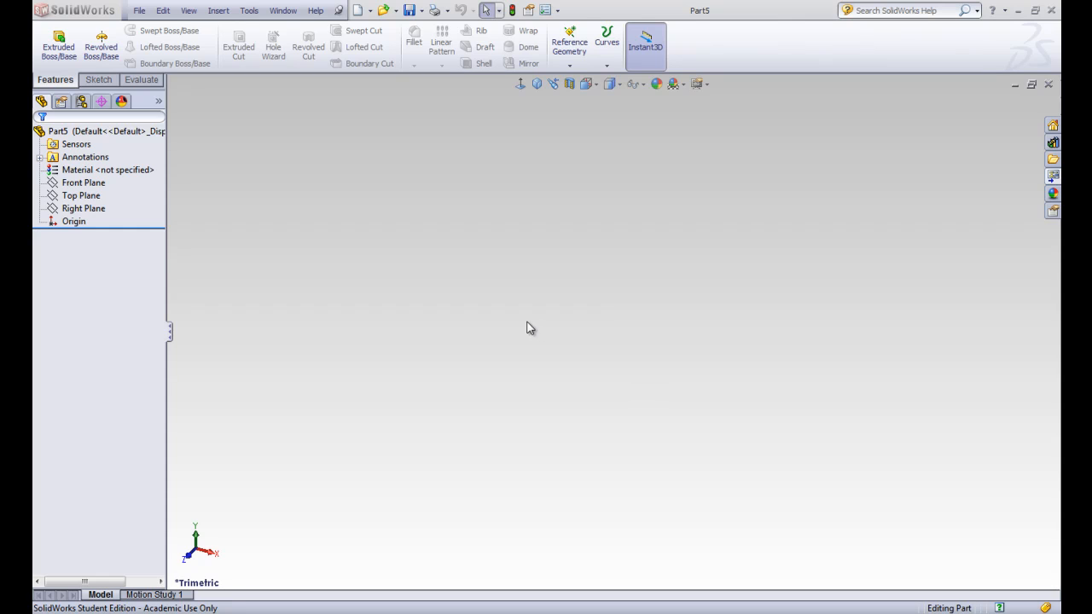
Step: Start a Helix/Spiral with its base sketch on the Front Plane and check the spring specs in the reference image
{"action": "left_click", "coordinate": [218, 12]}
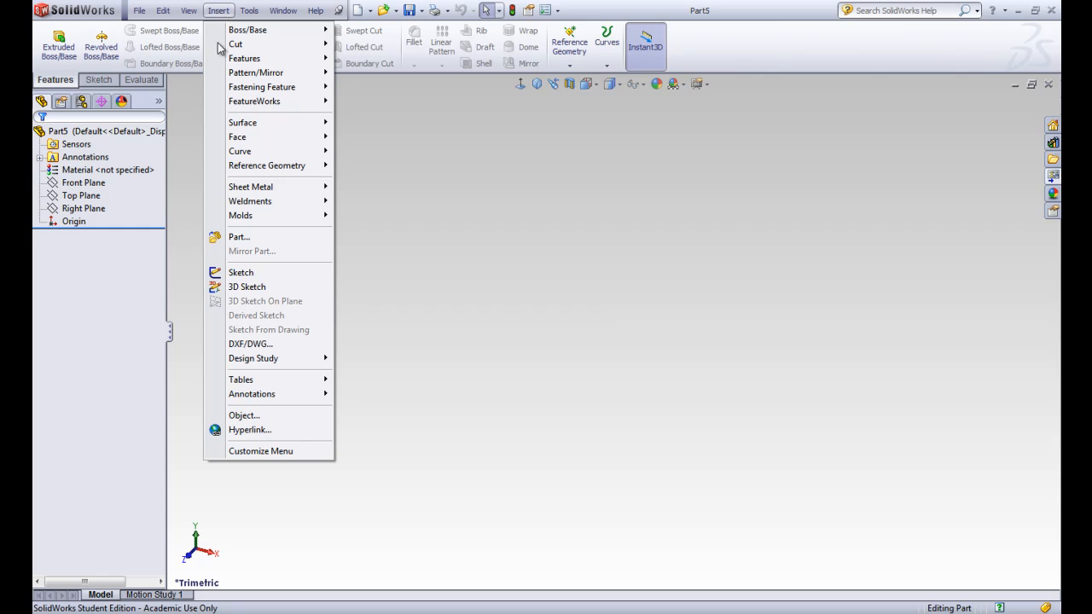
{"action": "mouse_move", "coordinate": [241, 153]}
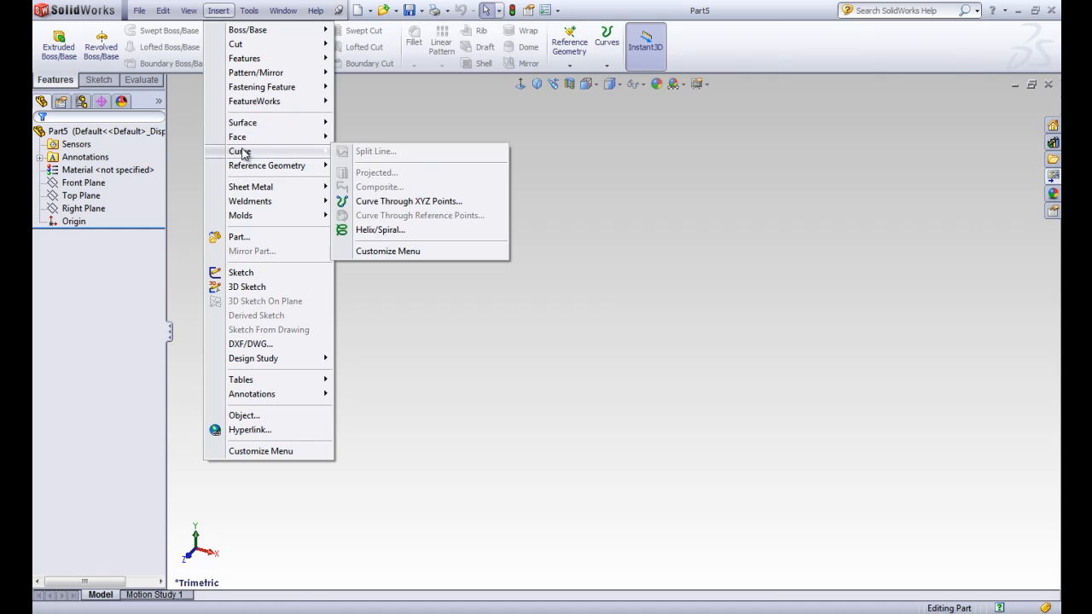
{"action": "left_click", "coordinate": [381, 231]}
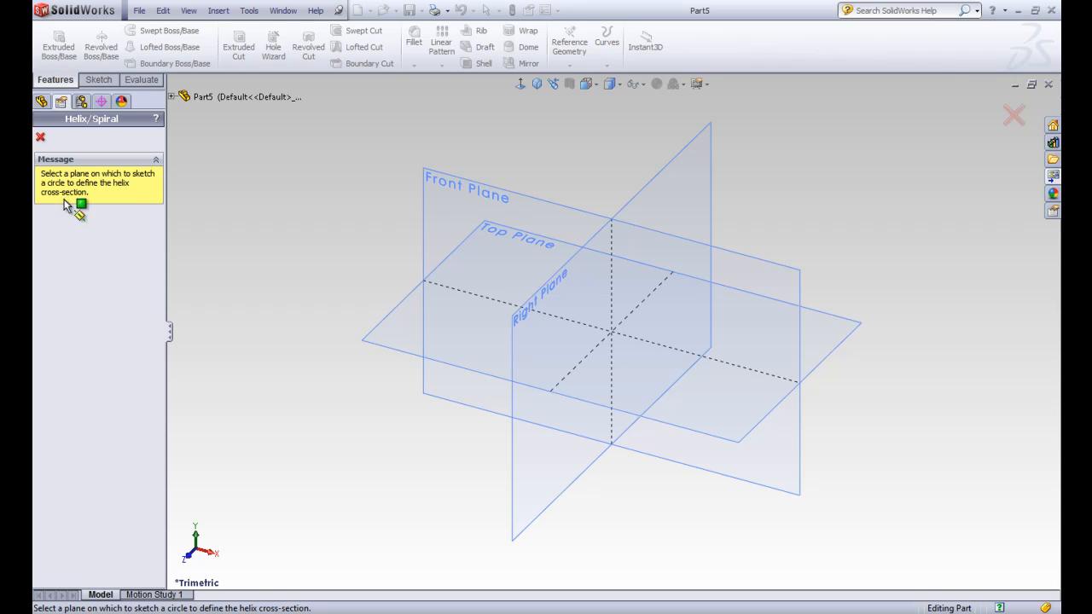
{"action": "left_click", "coordinate": [474, 218]}
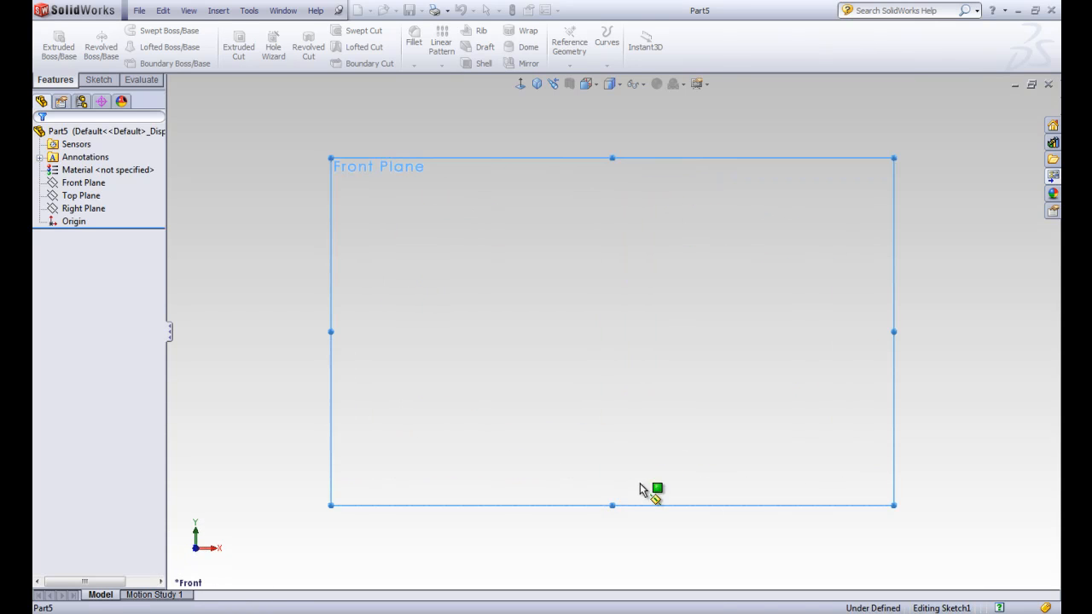
{"action": "key", "text": "alt+Tab"}
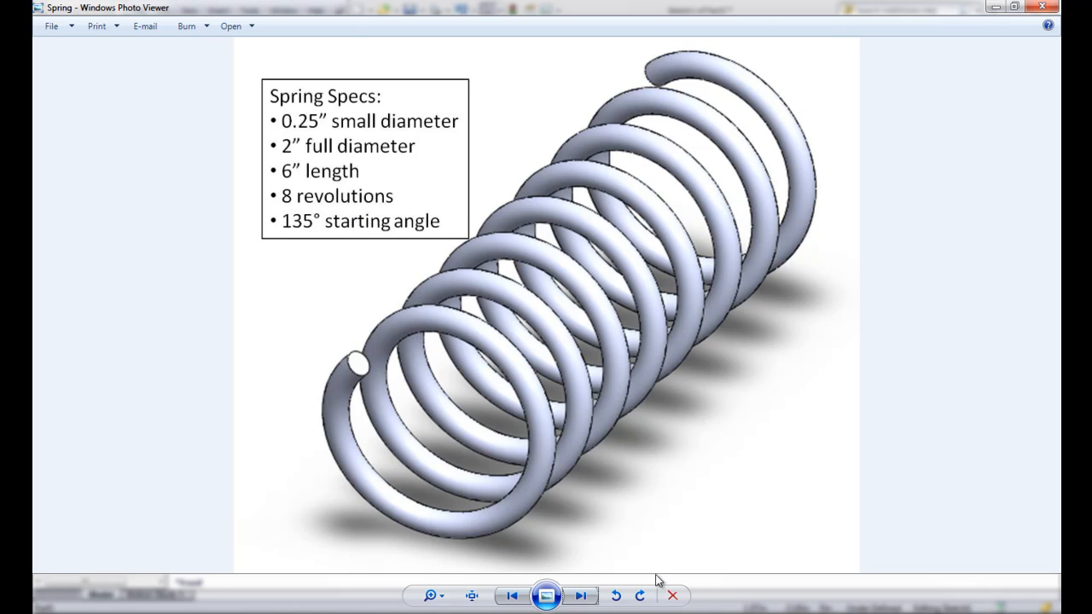
{"action": "key", "text": "alt+Tab"}
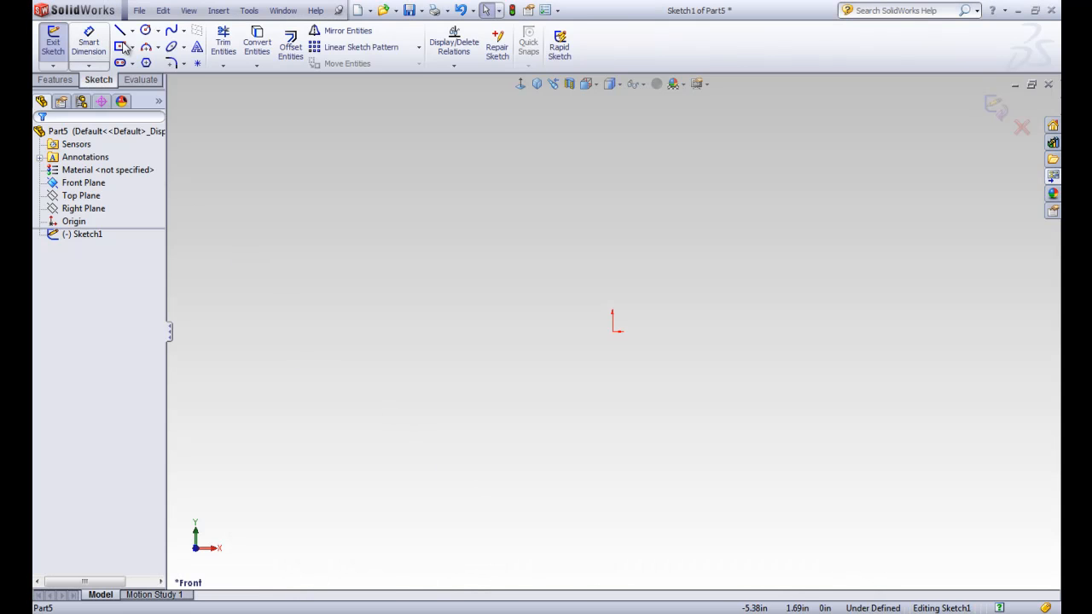
Step: Sketch a circle centred on the origin with a radius of about 1.38 in
{"action": "left_click", "coordinate": [145, 31]}
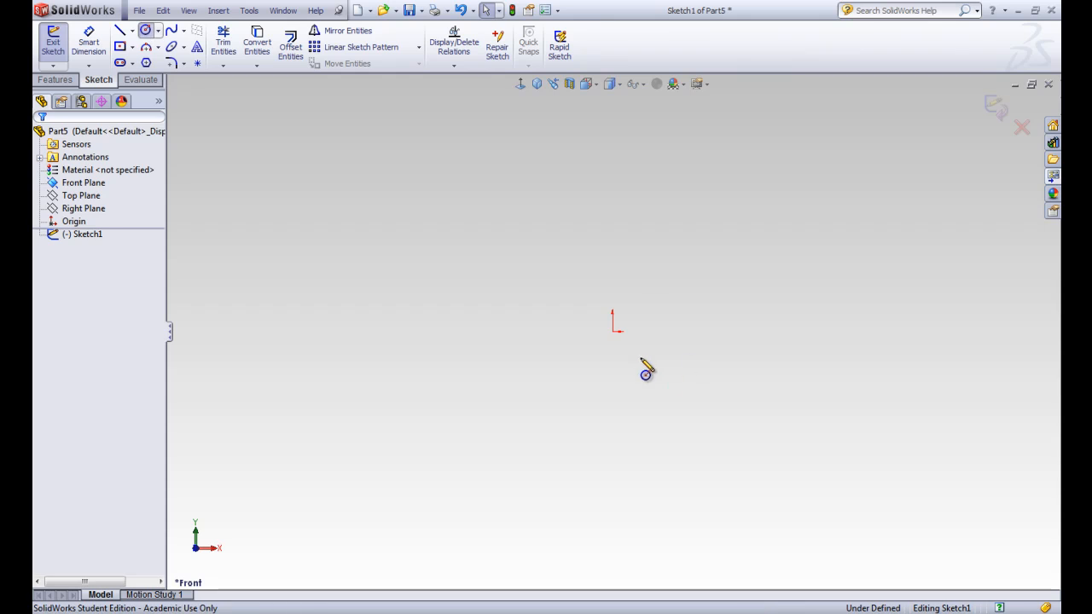
{"action": "left_click", "coordinate": [612, 331]}
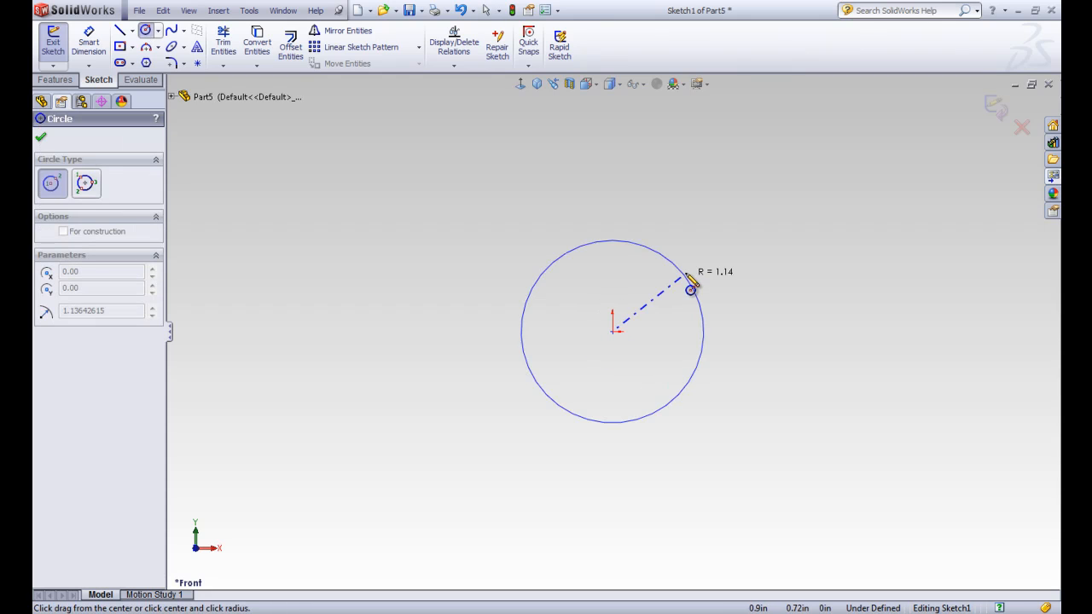
{"action": "left_click", "coordinate": [695, 258]}
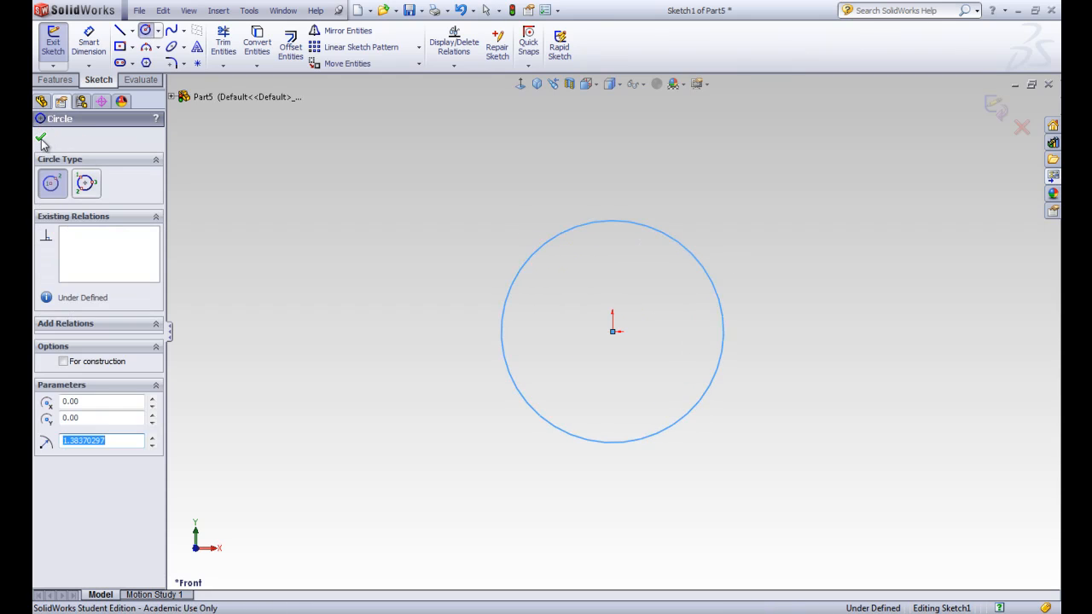
{"action": "left_click", "coordinate": [40, 136]}
Step: Dimension the circle's diameter above it and set the value to 2 in
{"action": "left_click", "coordinate": [89, 42]}
{"action": "left_click", "coordinate": [680, 245]}
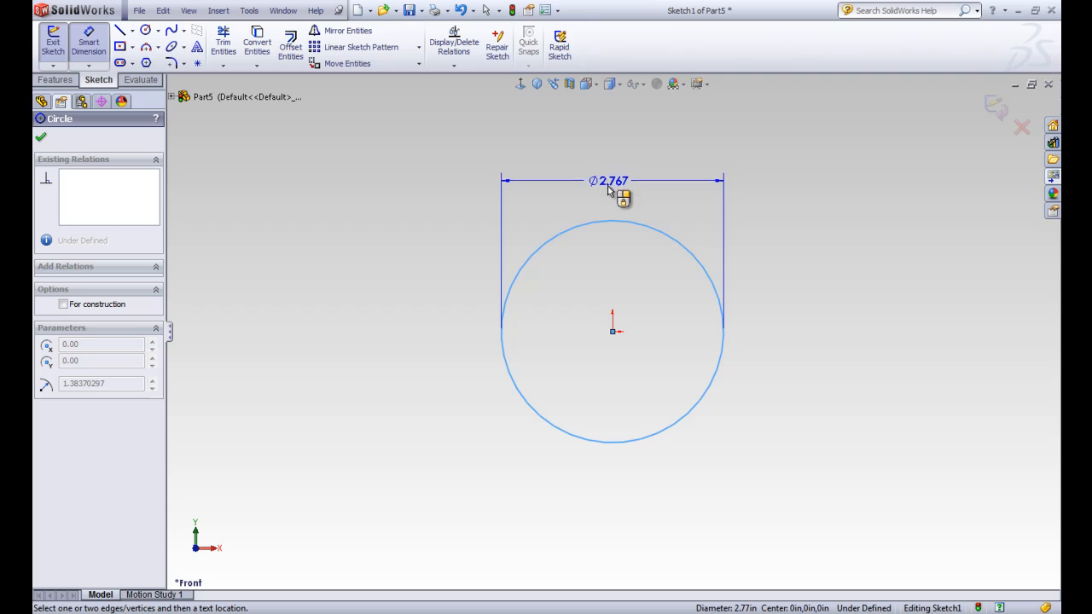
{"action": "left_click", "coordinate": [609, 184]}
{"action": "left_click", "coordinate": [609, 187]}
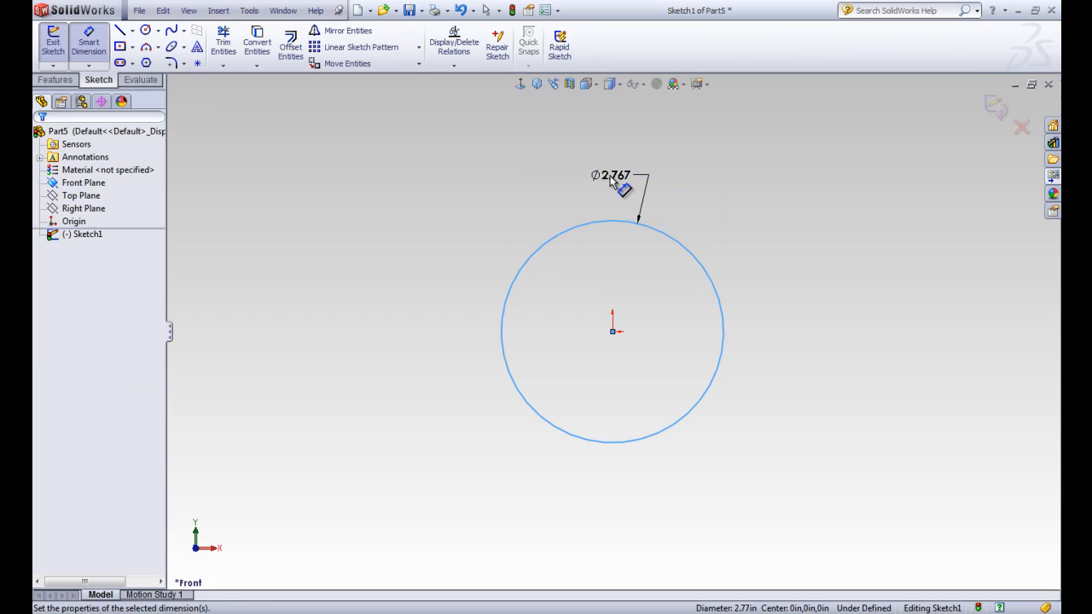
{"action": "type", "text": "2"}
{"action": "key", "text": "Return"}
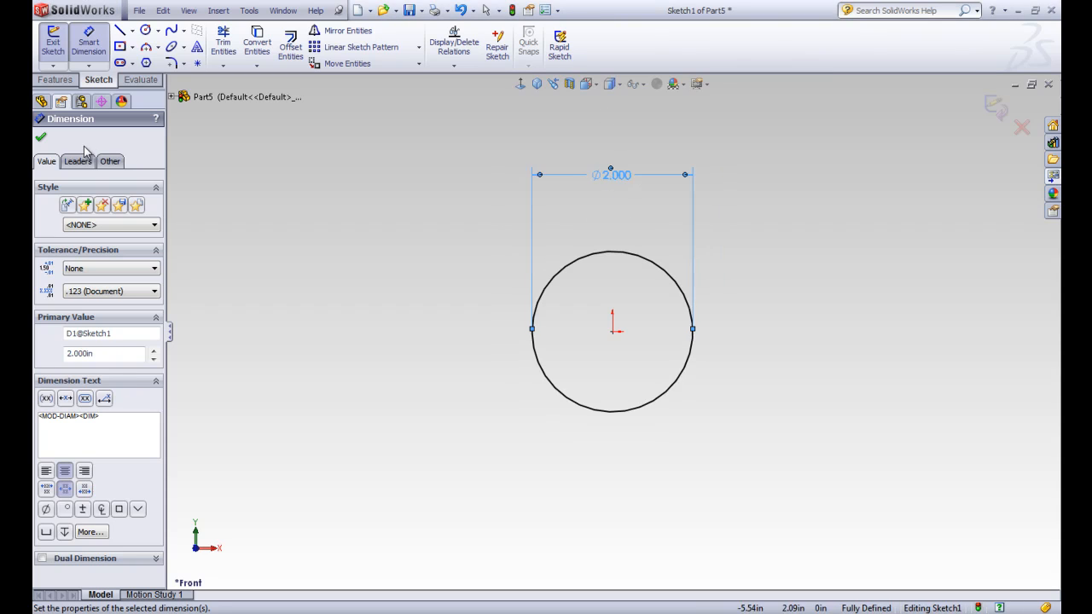
{"action": "left_click", "coordinate": [42, 137]}
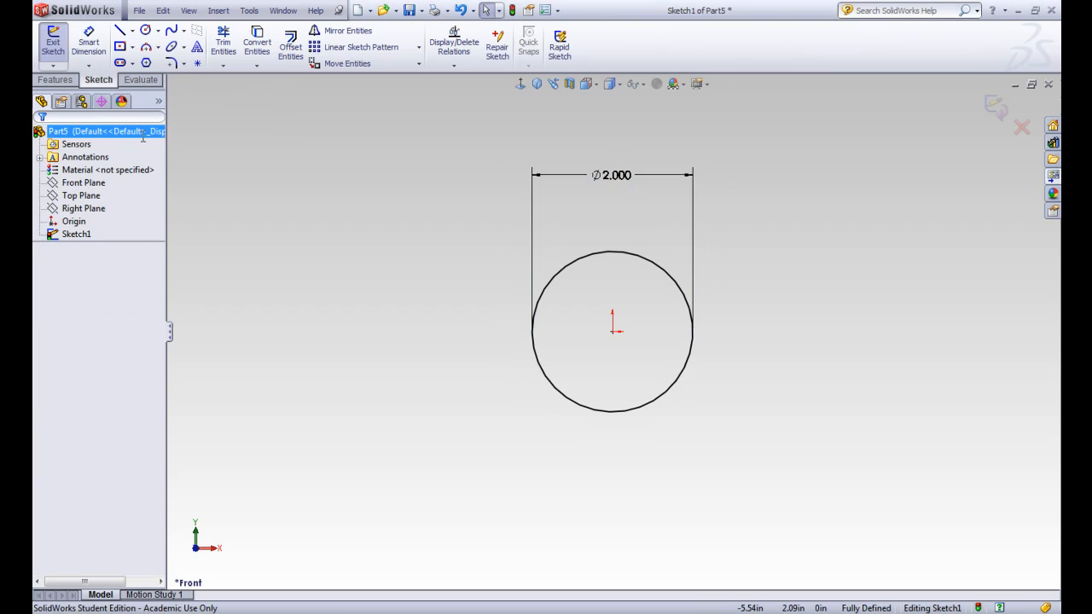
Step: Exit the circle sketch and define the helix by Height and Revolution
{"action": "left_click", "coordinate": [52, 41]}
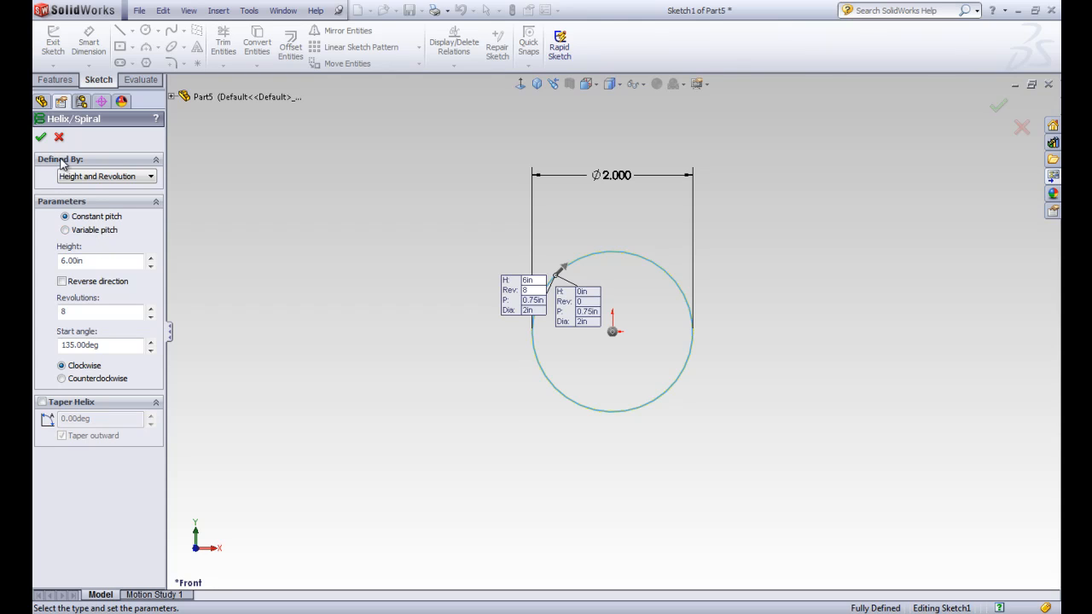
{"action": "left_click", "coordinate": [84, 176]}
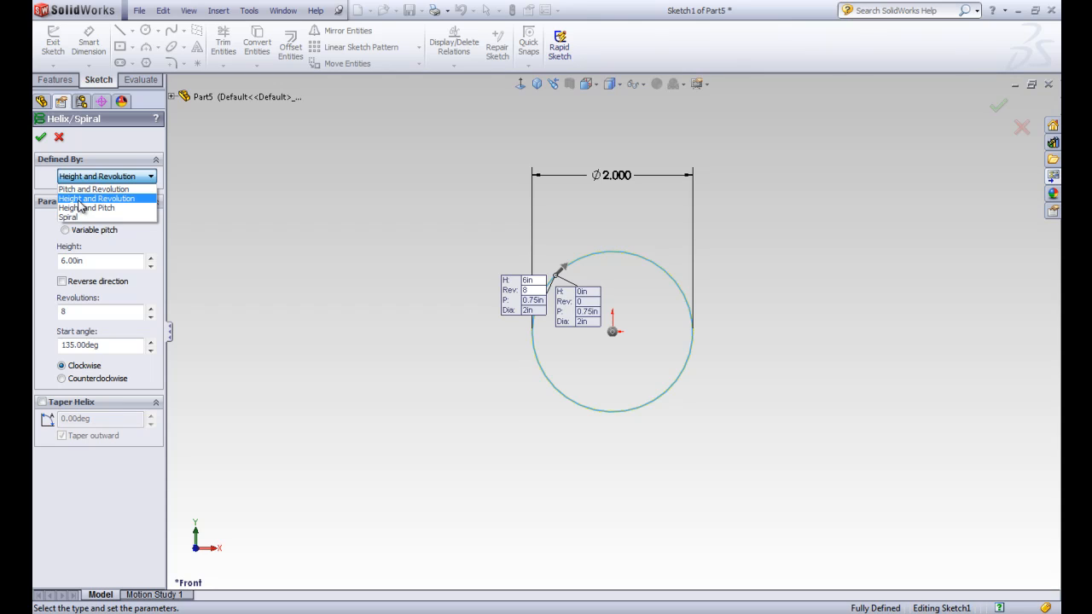
{"action": "left_click", "coordinate": [75, 199]}
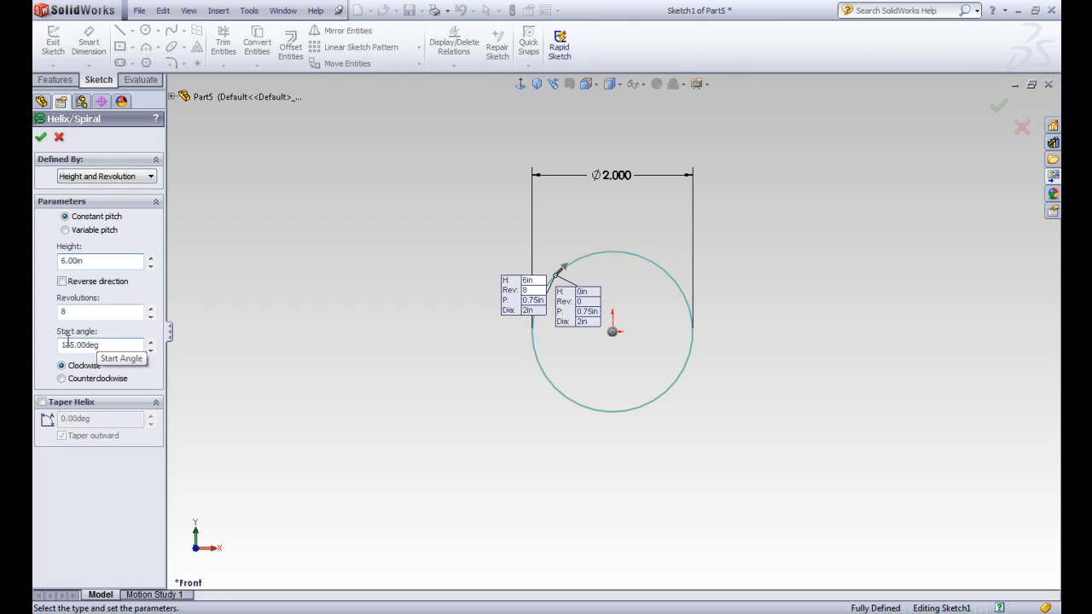
Step: Try a 90° start angle for the helix and restore it to 135°
{"action": "left_click_drag", "start_coordinate": [50, 344], "coordinate": [97, 346]}
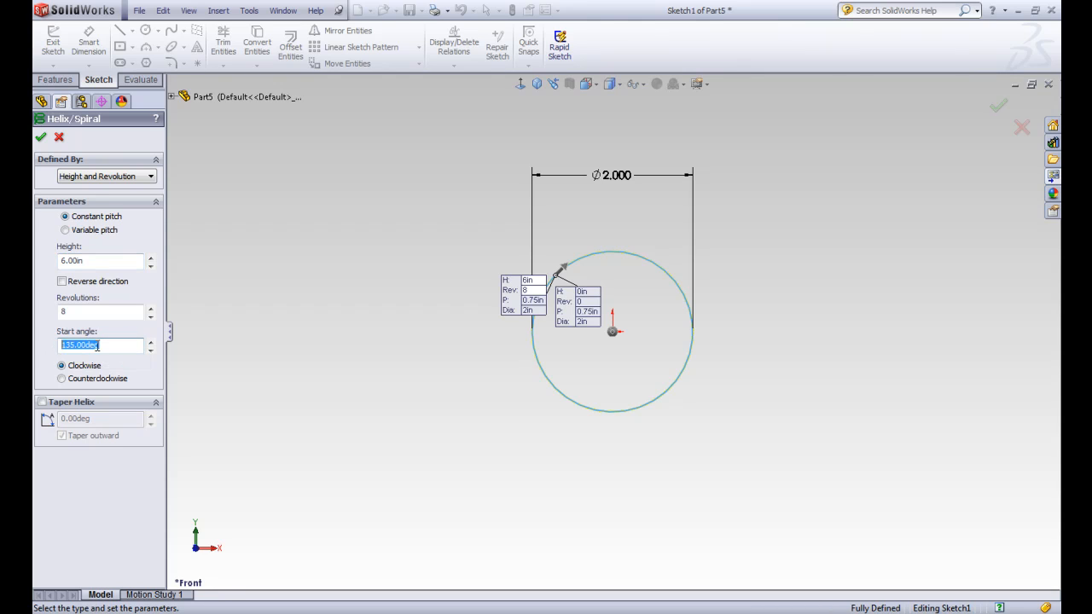
{"action": "type", "text": "90"}
{"action": "key", "text": "Return"}
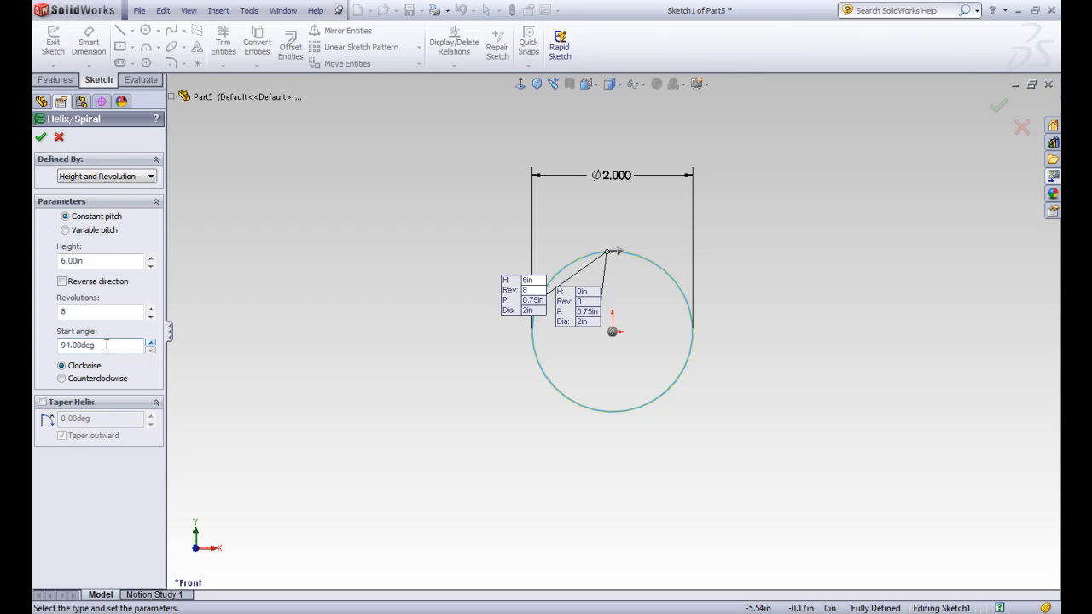
{"action": "left_click_drag", "start_coordinate": [100, 348], "coordinate": [78, 347]}
{"action": "type", "text": "35"}
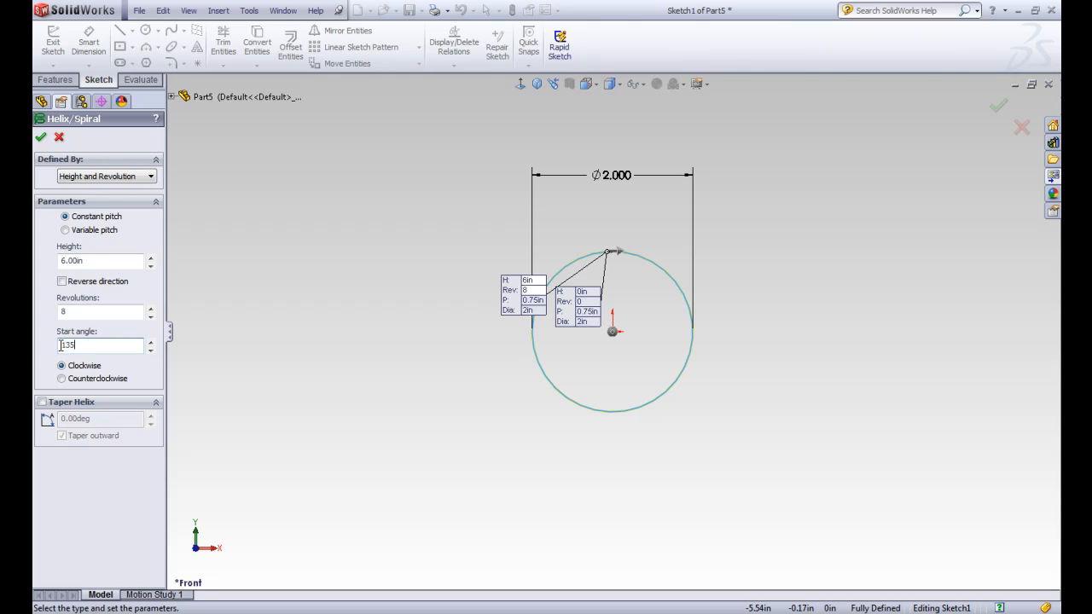
{"action": "left_click", "coordinate": [59, 344]}
{"action": "key", "text": "Return"}
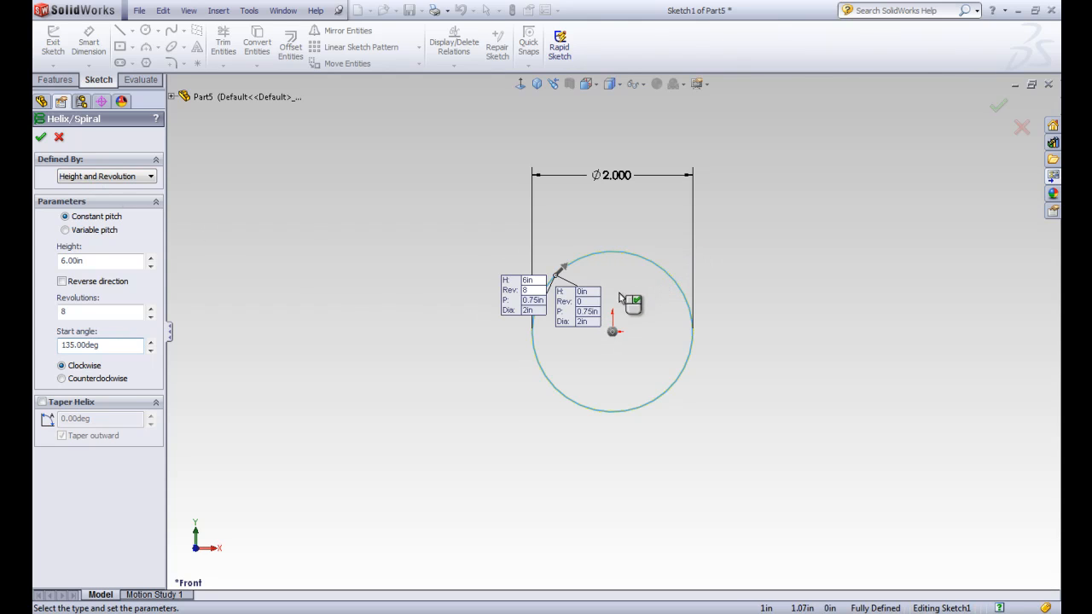
Step: Set the helix to 8 revolutions and create it
{"action": "middle_click_drag", "start_coordinate": [570, 328], "coordinate": [616, 326]}
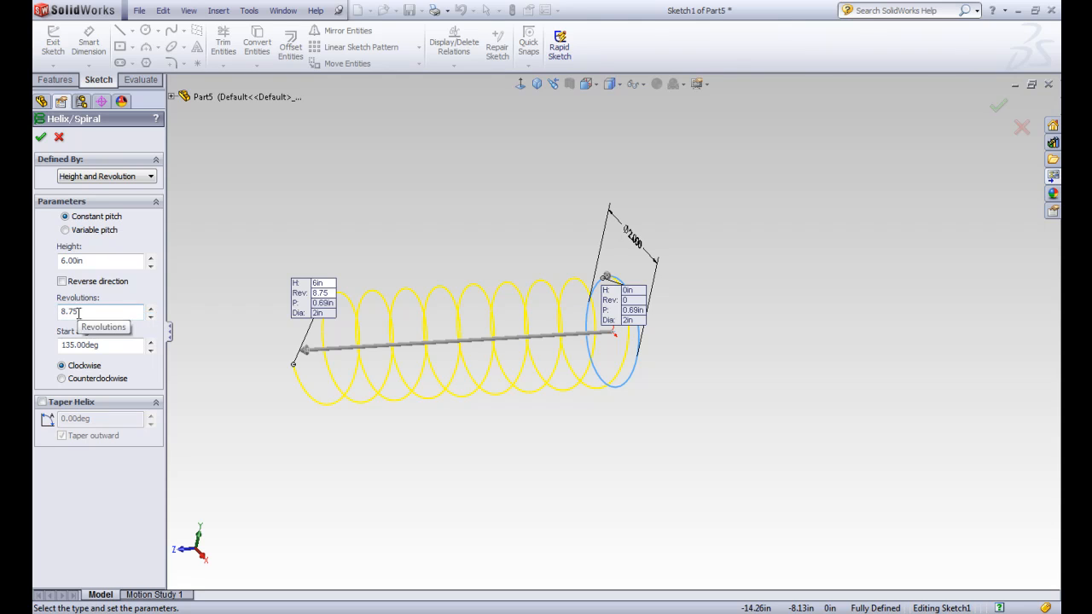
{"action": "left_click", "coordinate": [151, 316]}
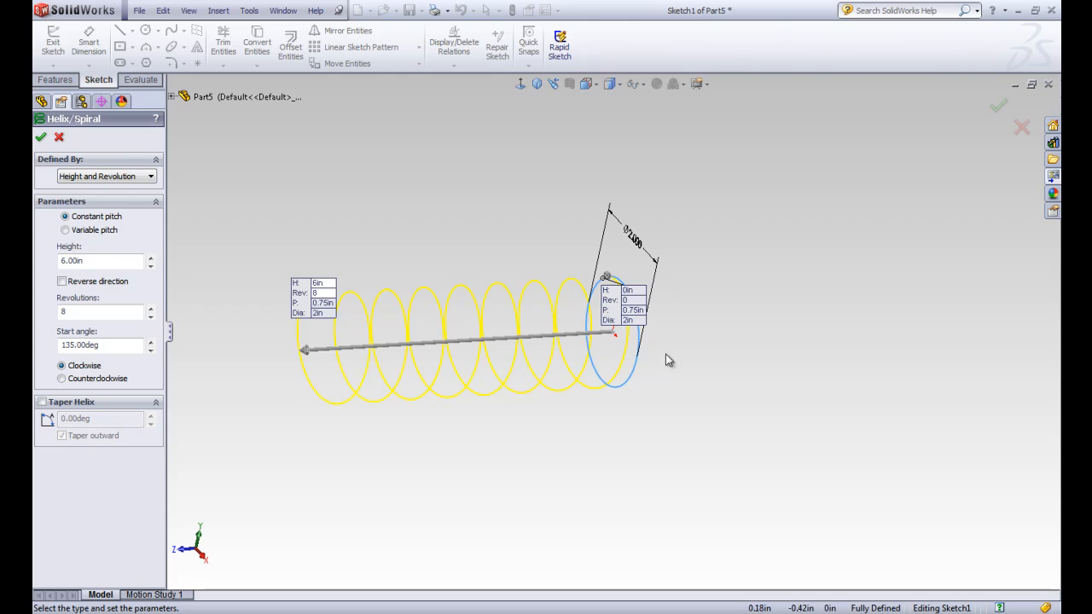
{"action": "left_click", "coordinate": [41, 140]}
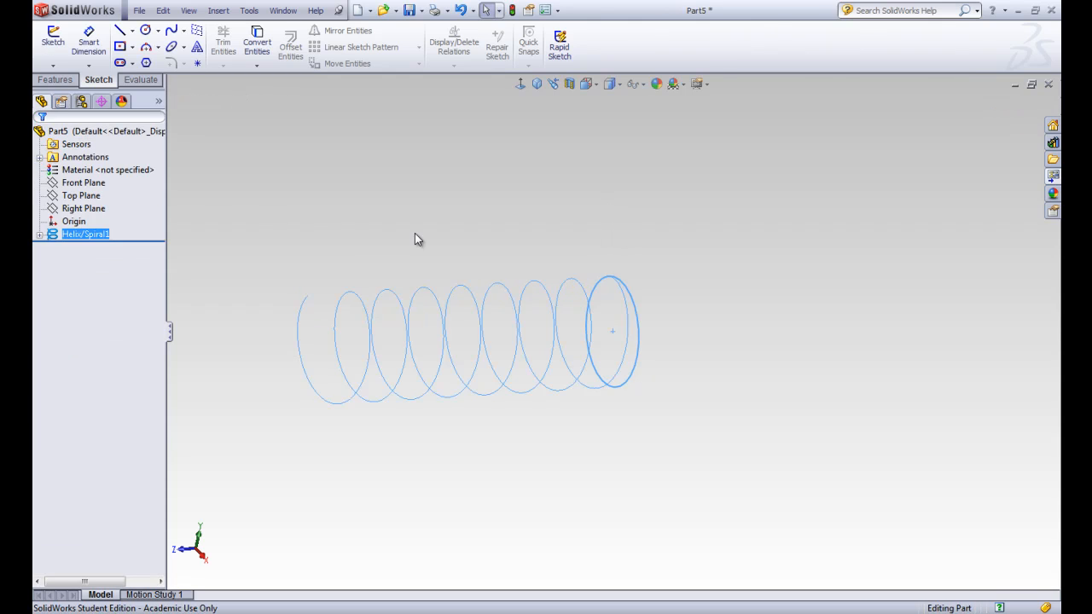
Step: Show the helix in isometric view and examine its absorbed base sketch and its dimensions
{"action": "left_click", "coordinate": [537, 84]}
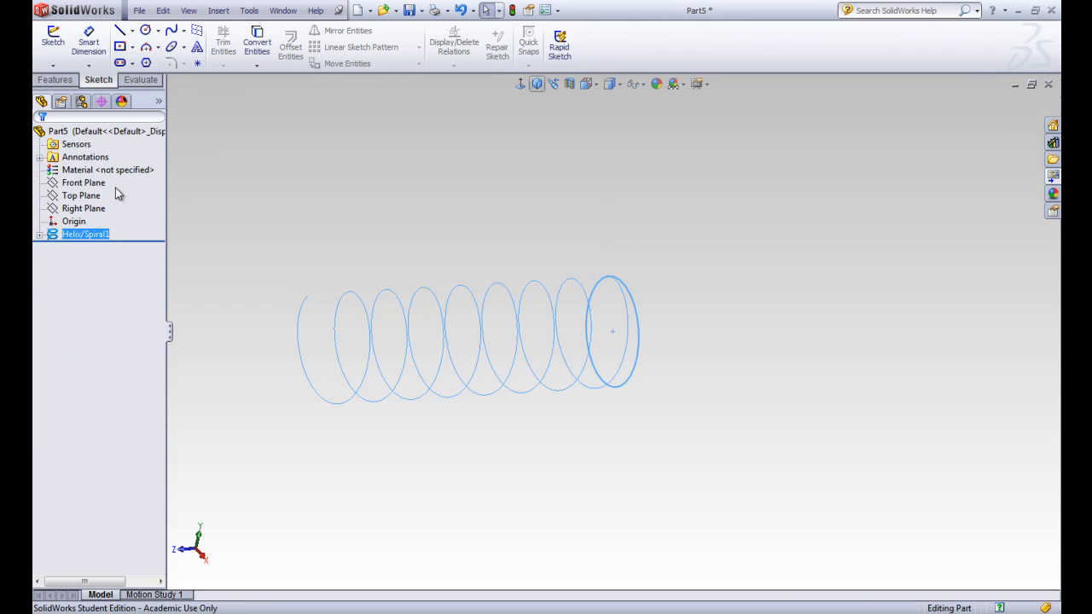
{"action": "left_click", "coordinate": [40, 234]}
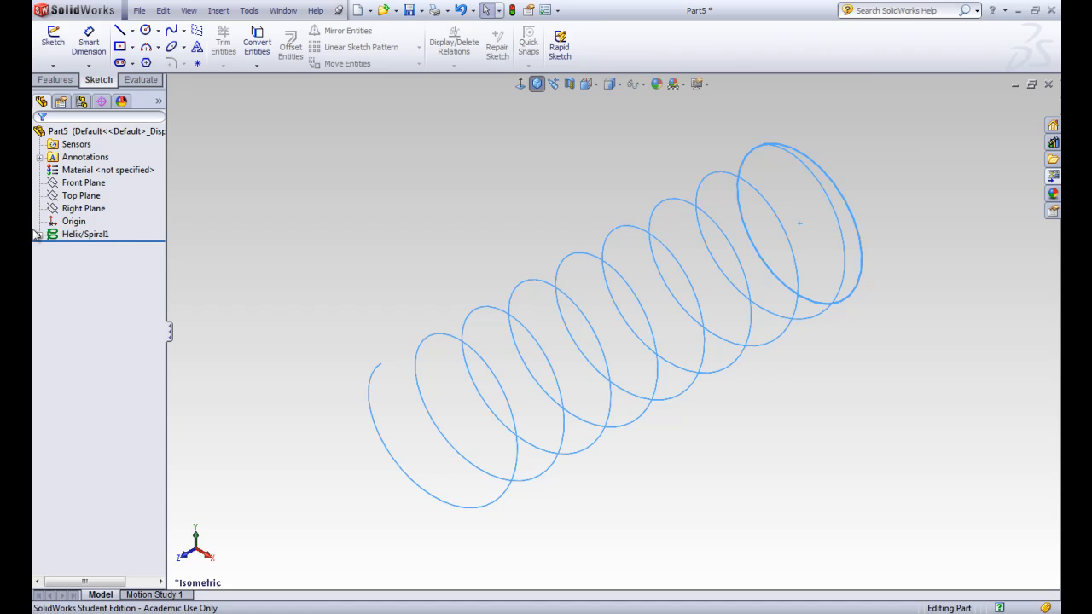
{"action": "left_click", "coordinate": [86, 248]}
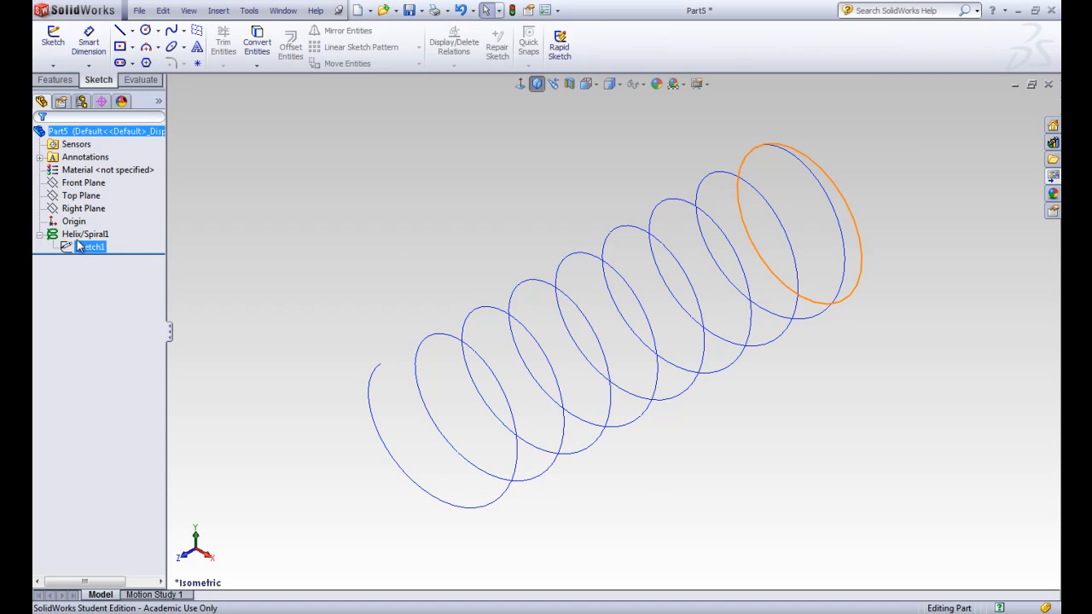
{"action": "left_click", "coordinate": [71, 240]}
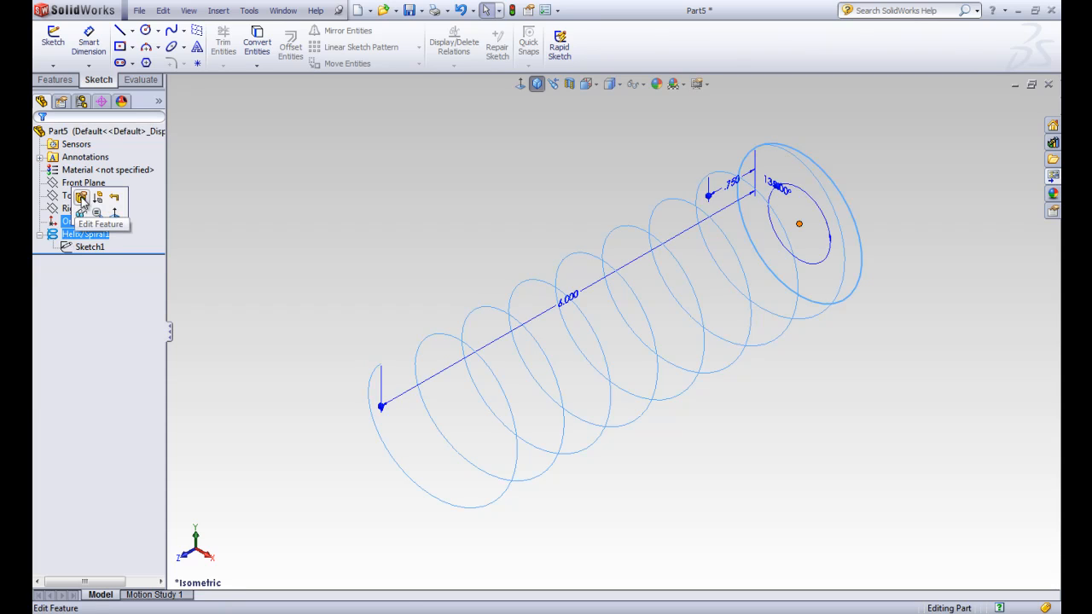
{"action": "left_click", "coordinate": [249, 210]}
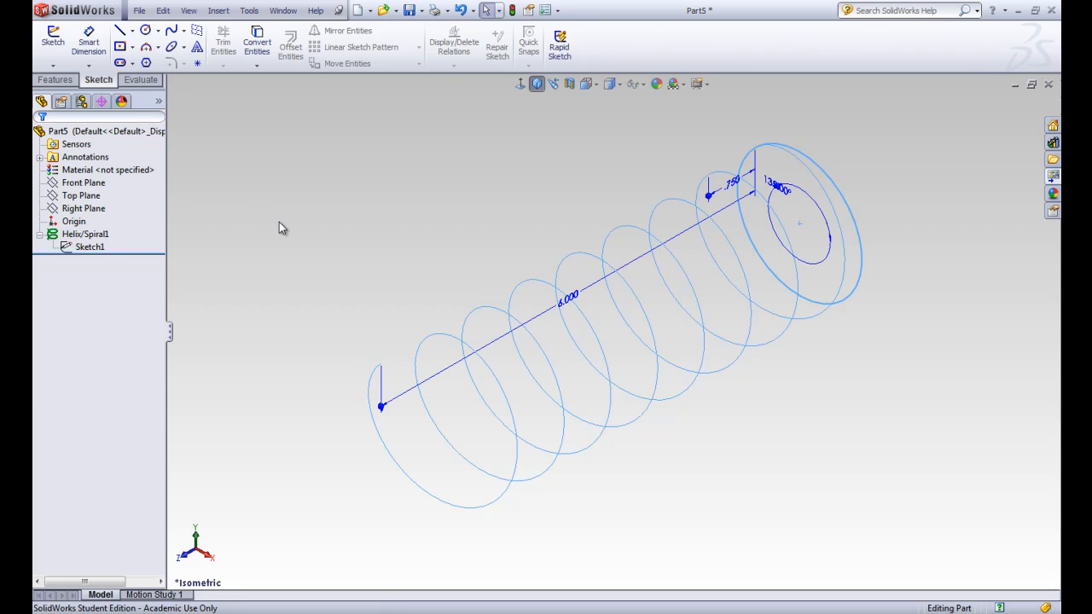
{"action": "left_click", "coordinate": [40, 235]}
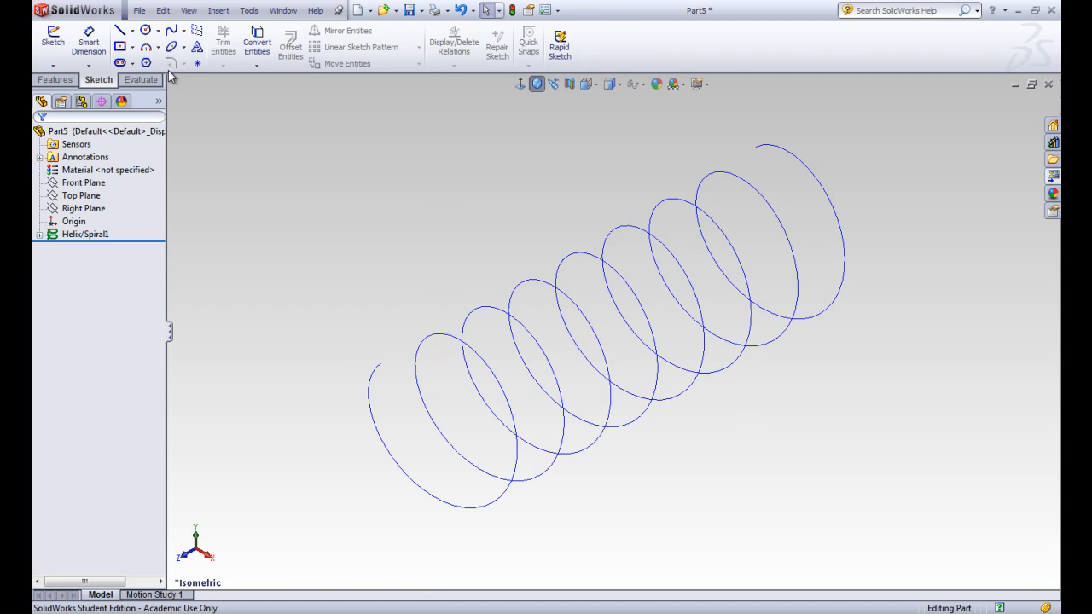
Step: Create a reference plane coincident with the helix's end point at Z 6 in and perpendicular to the helix curve
{"action": "left_click", "coordinate": [55, 80]}
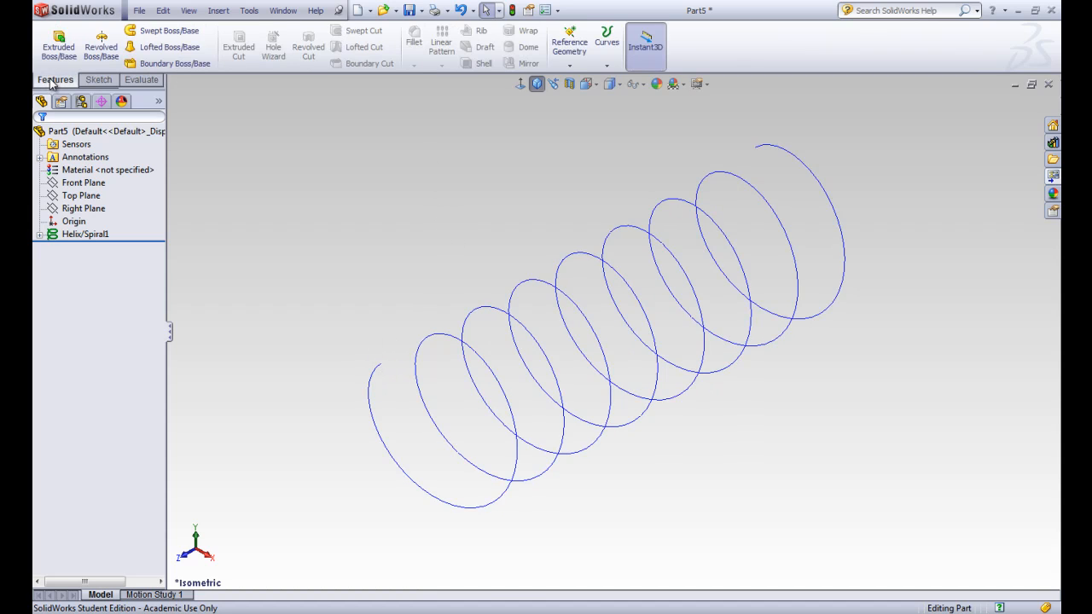
{"action": "left_click", "coordinate": [570, 66]}
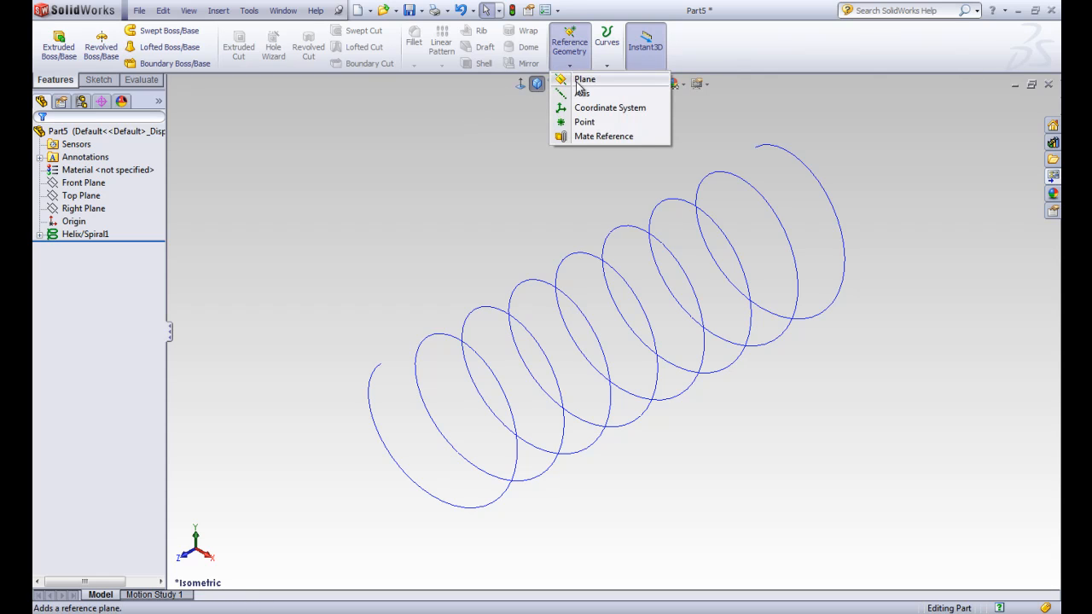
{"action": "left_click", "coordinate": [578, 81]}
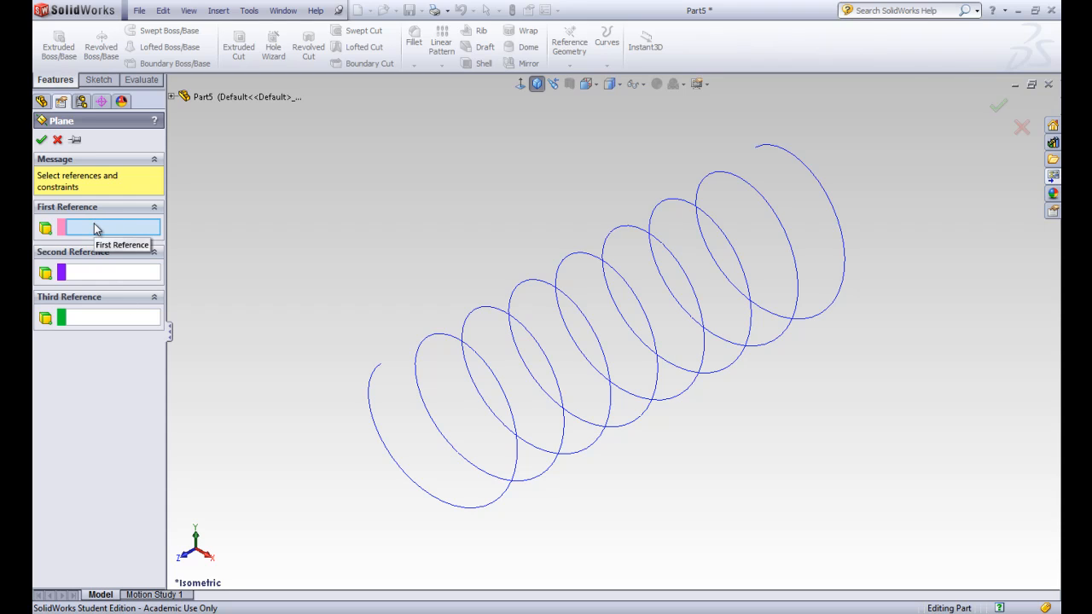
{"action": "left_click", "coordinate": [381, 365]}
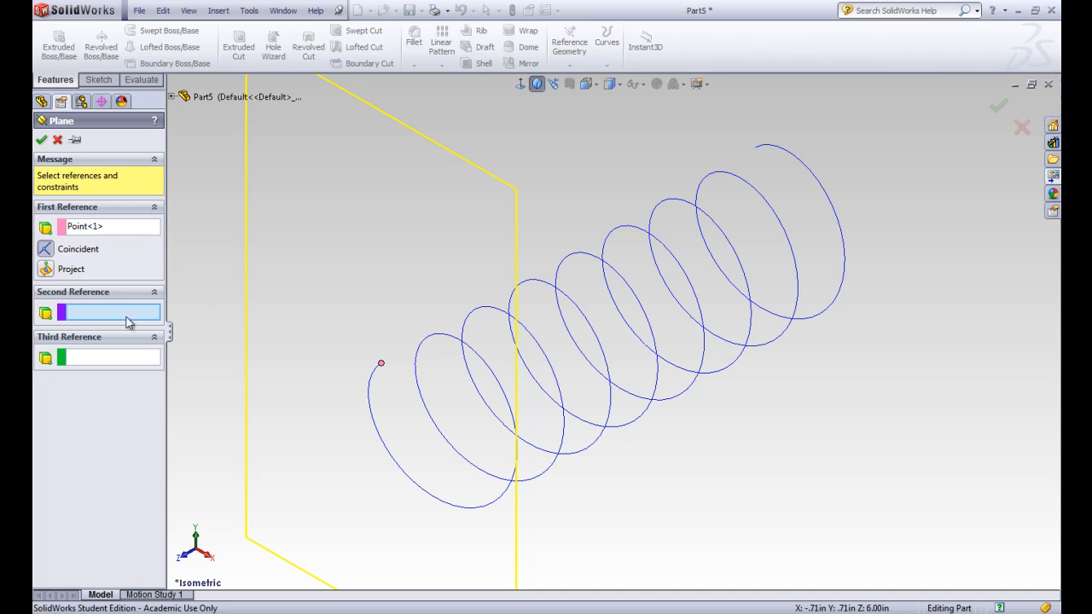
{"action": "left_click", "coordinate": [441, 342]}
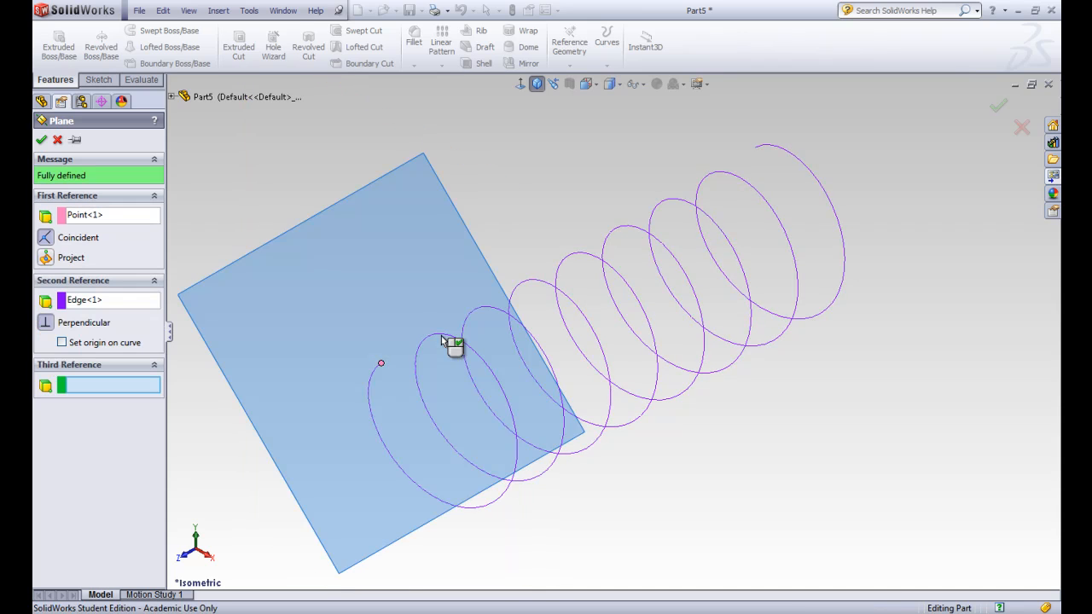
{"action": "mouse_move", "coordinate": [284, 399]}
{"action": "middle_mouse_down"}
{"action": "mouse_move", "coordinate": [362, 361]}
{"action": "mouse_move", "coordinate": [375, 341]}
{"action": "mouse_move", "coordinate": [339, 356]}
{"action": "mouse_move", "coordinate": [298, 407]}
{"action": "middle_mouse_up"}
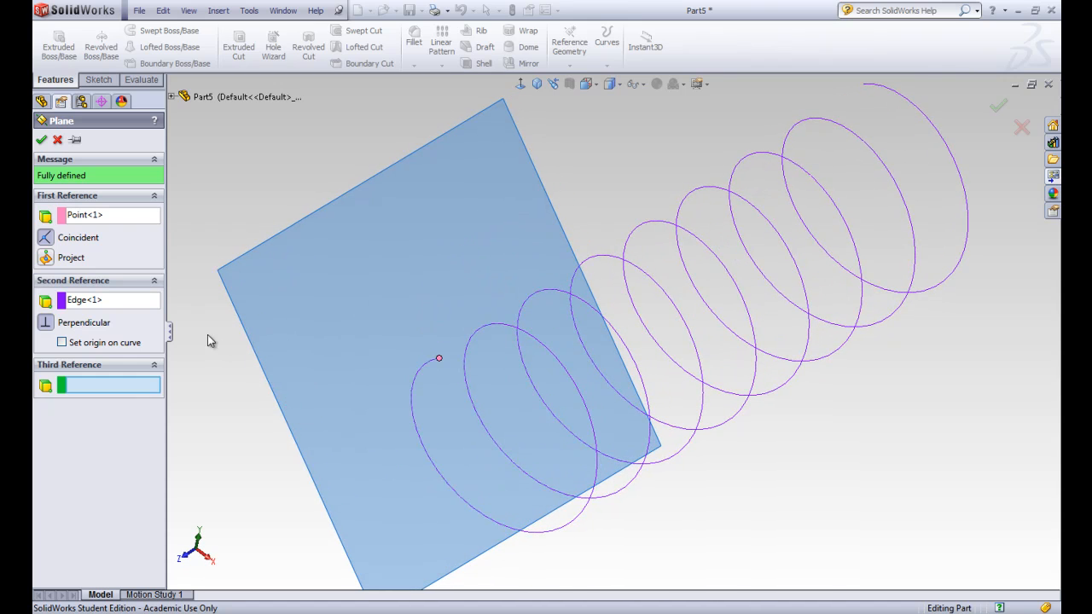
{"action": "left_click", "coordinate": [41, 140]}
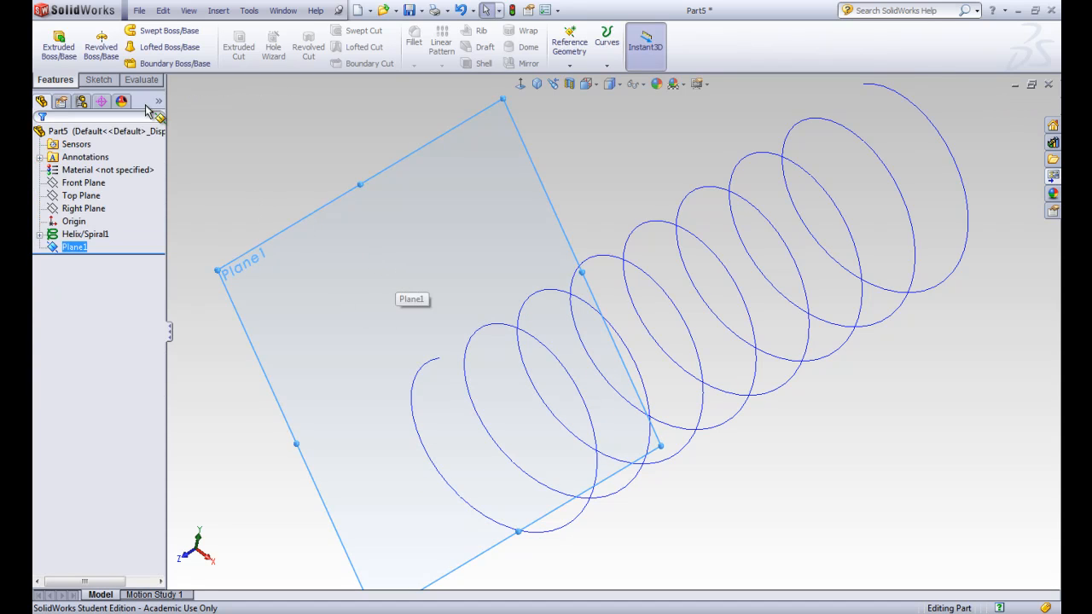
Step: Start a sketch on the new plane, view it face-on, and draw a circle about 0.66 in in diameter beside the helix end
{"action": "left_click", "coordinate": [99, 79]}
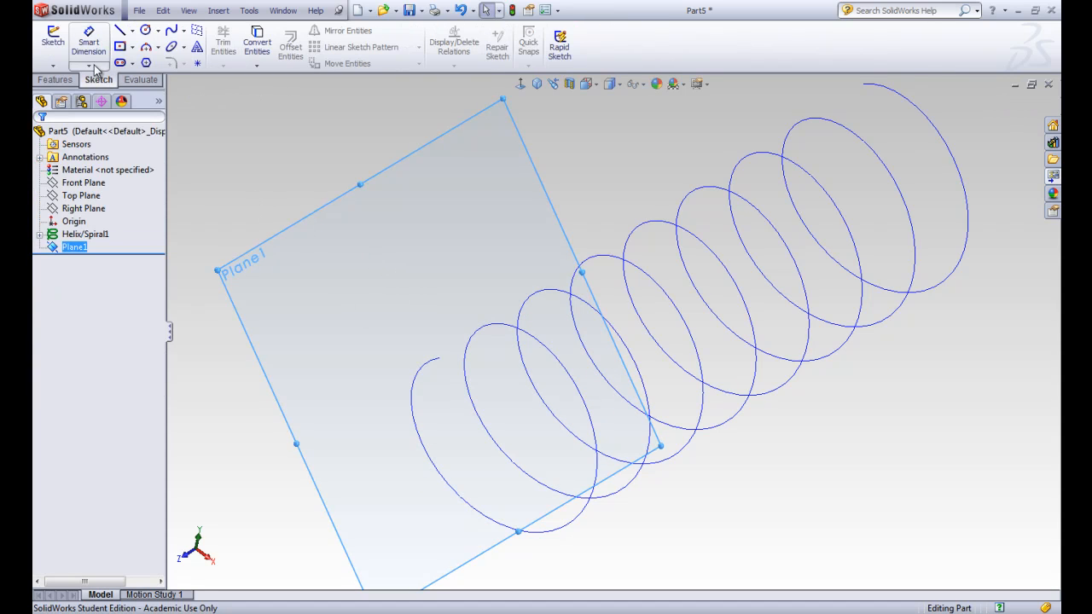
{"action": "left_click", "coordinate": [52, 42]}
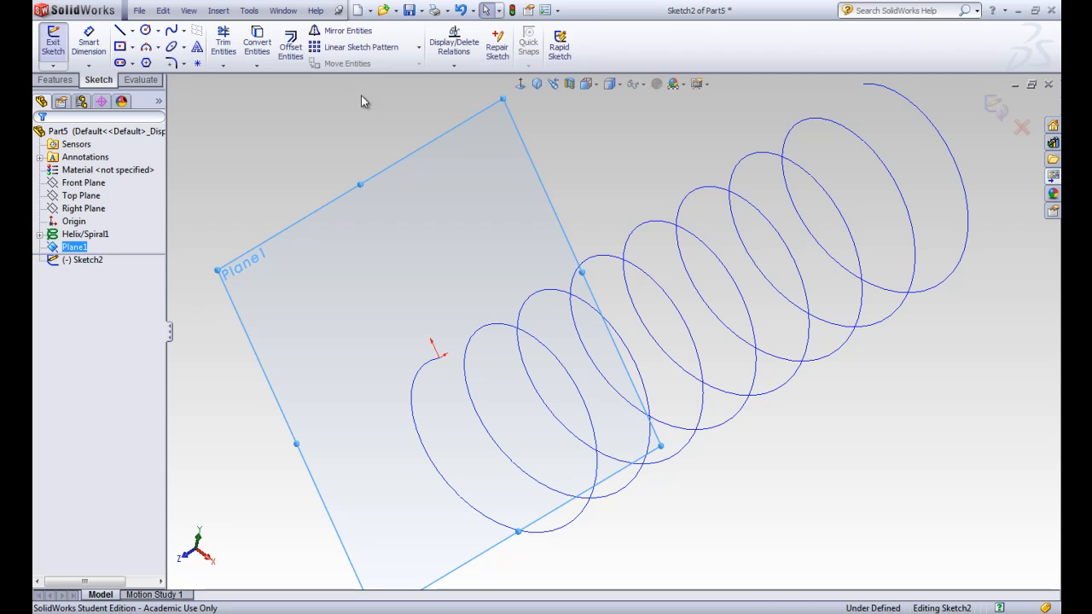
{"action": "left_click", "coordinate": [520, 85]}
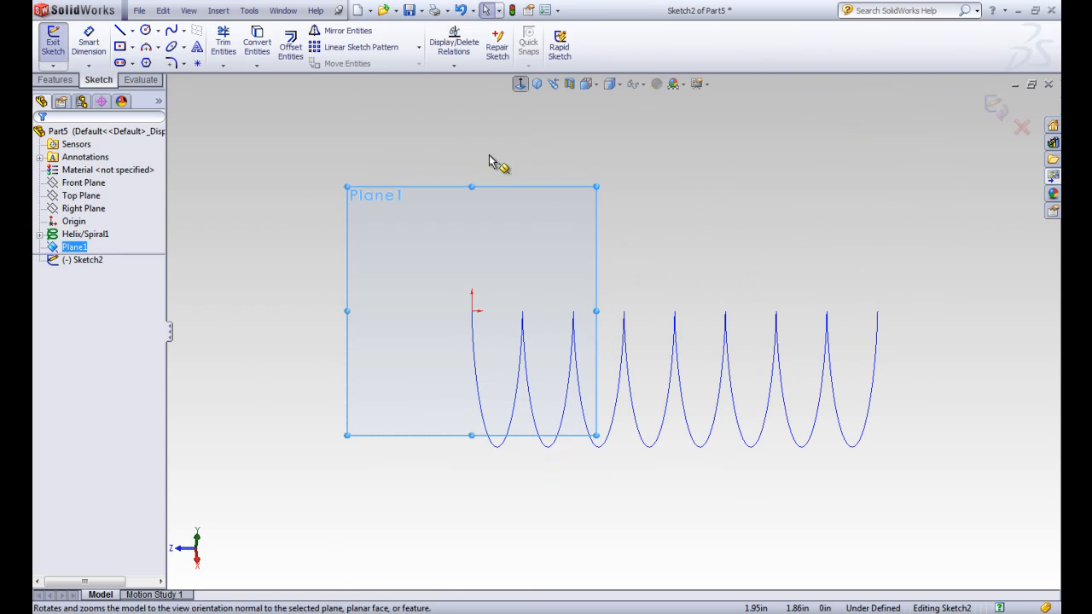
{"action": "scroll", "coordinate": [470, 324], "scroll_direction": "down", "scroll_amount": 3}
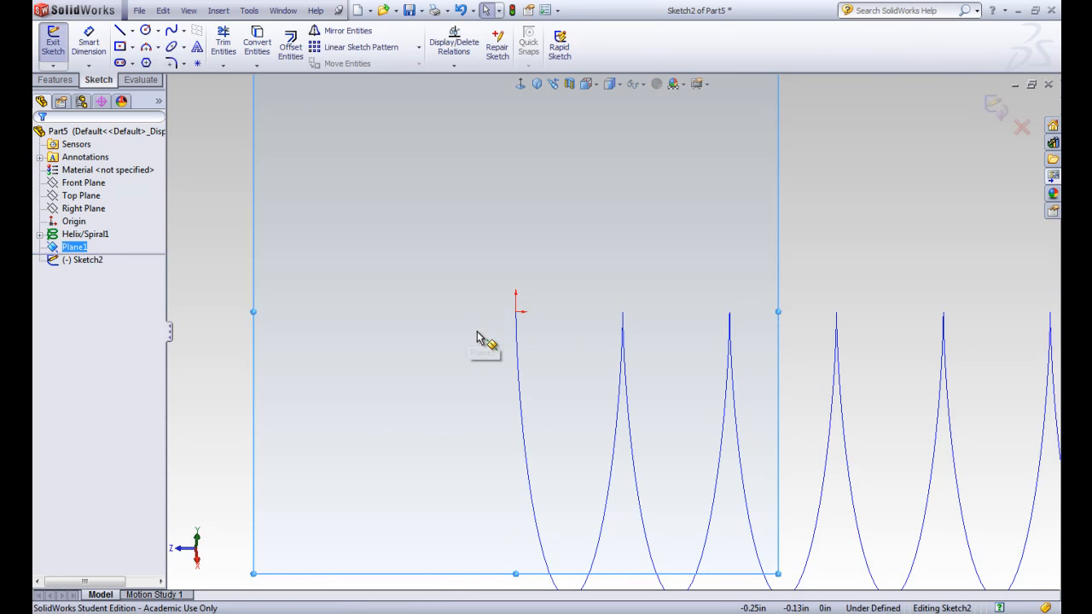
{"action": "left_click", "coordinate": [146, 30]}
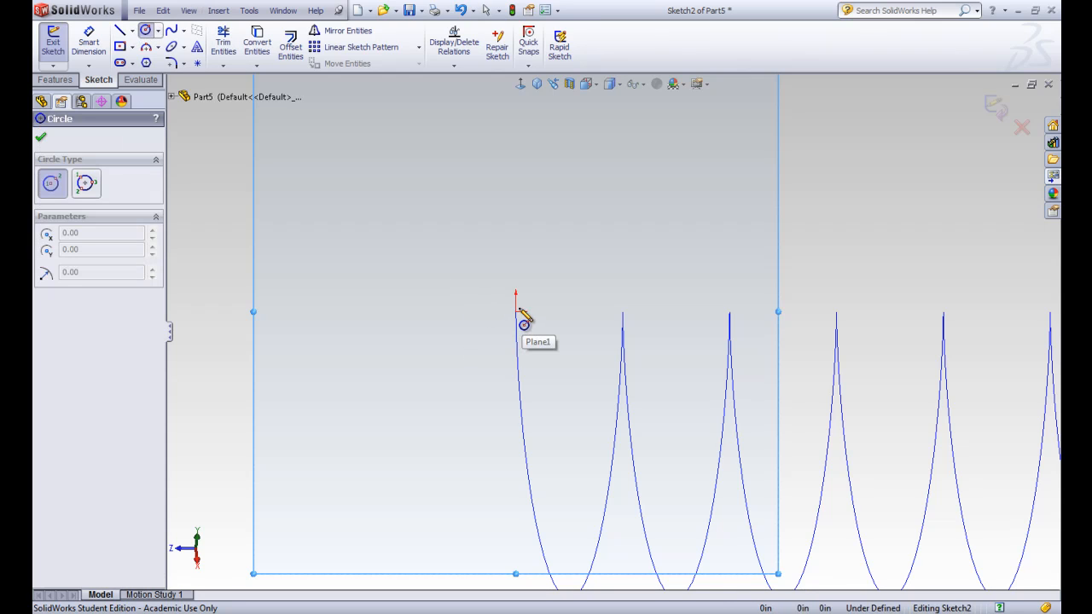
{"action": "left_click", "coordinate": [422, 314]}
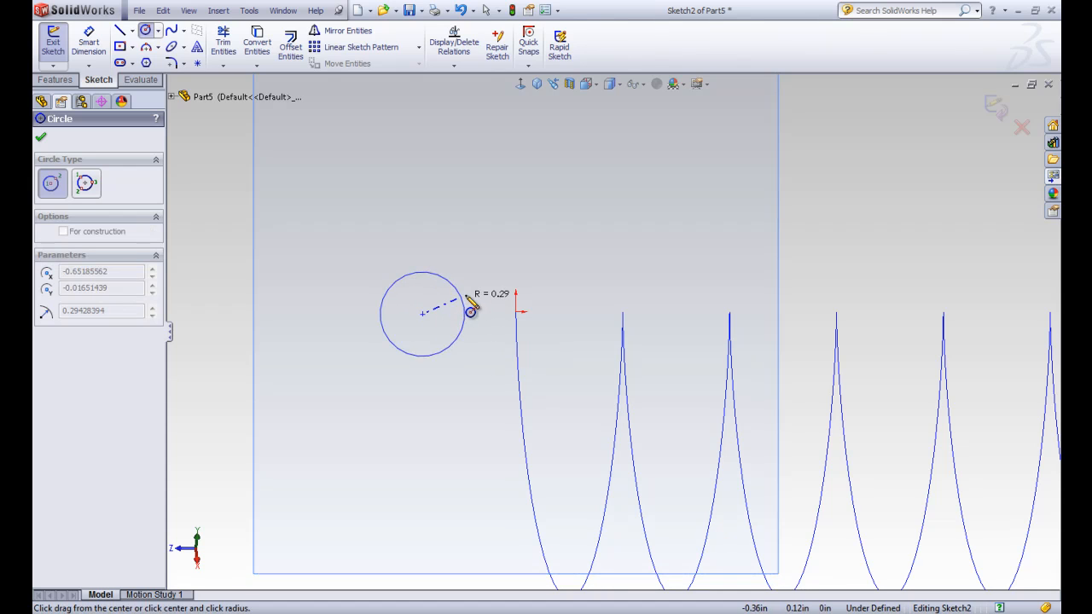
{"action": "left_click", "coordinate": [466, 300]}
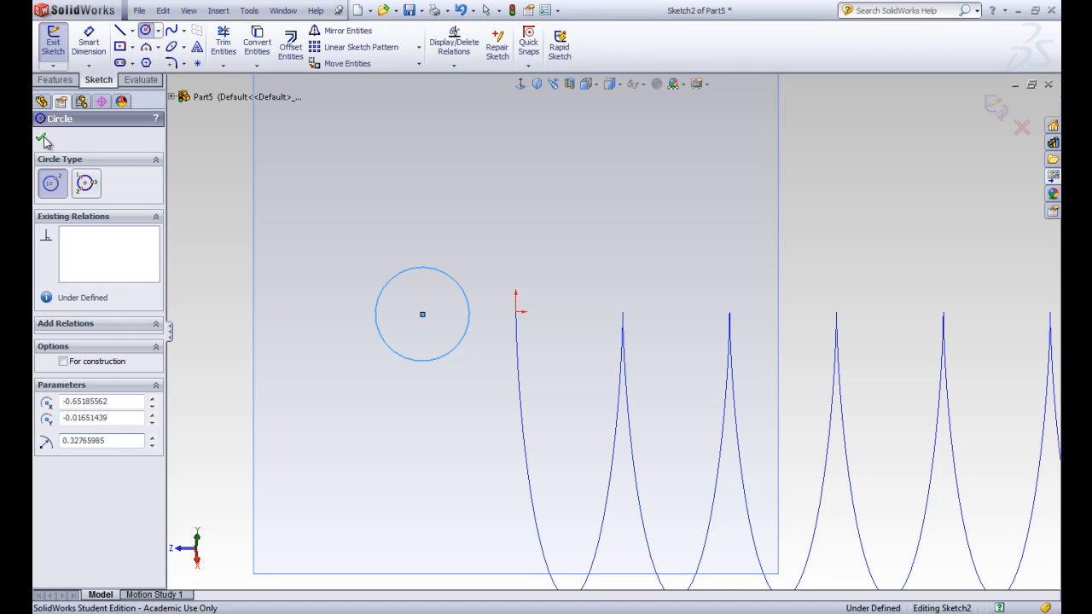
{"action": "left_click", "coordinate": [41, 138]}
Step: Dimension the profile circle's diameter as 0.25 in
{"action": "left_click", "coordinate": [86, 49]}
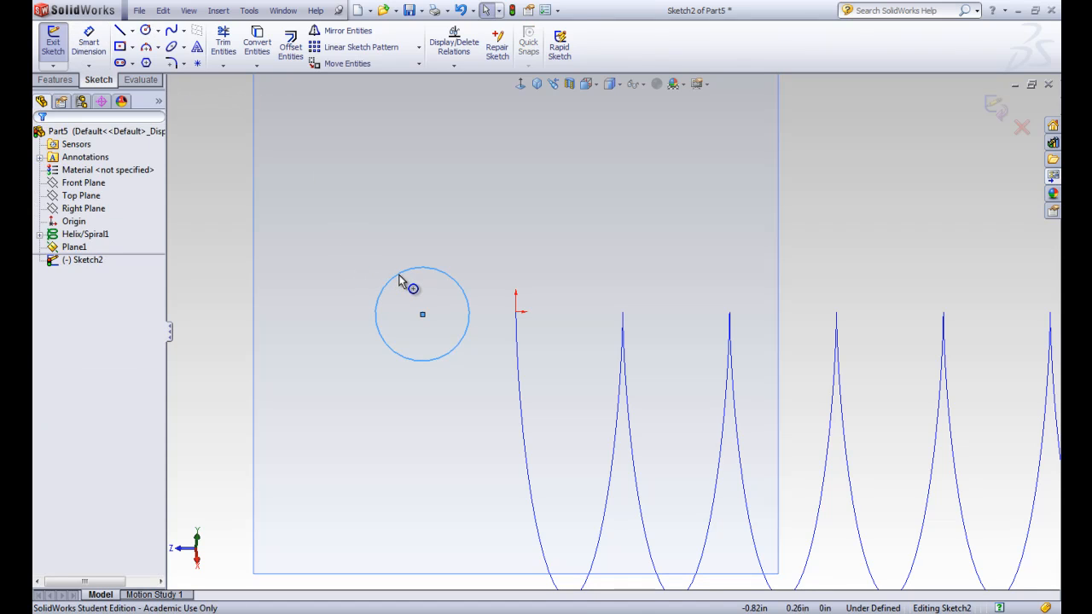
{"action": "left_click", "coordinate": [89, 44]}
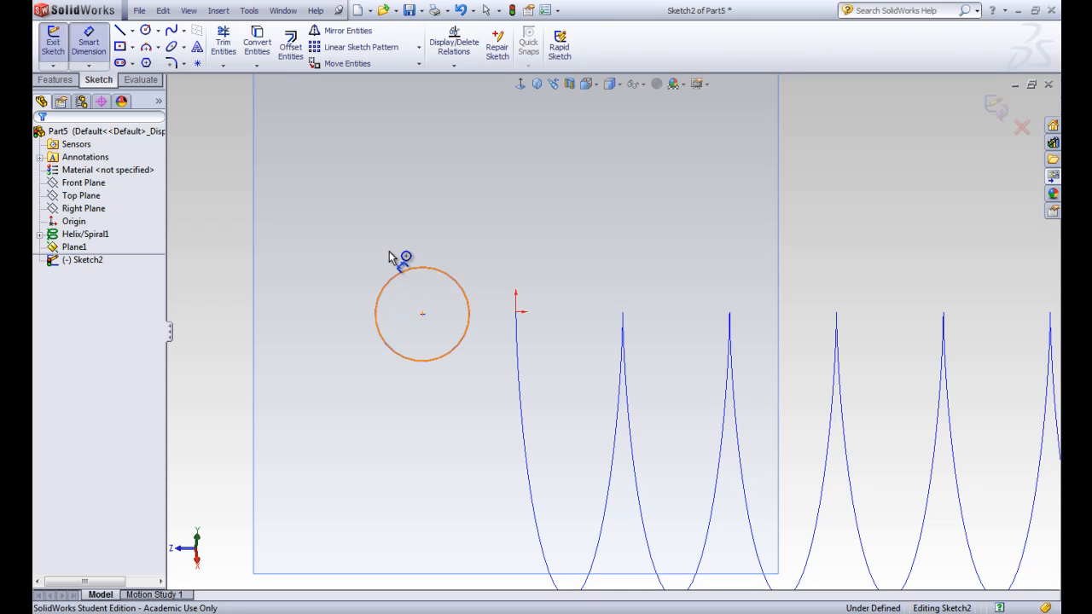
{"action": "left_click", "coordinate": [395, 259]}
{"action": "left_click", "coordinate": [392, 255]}
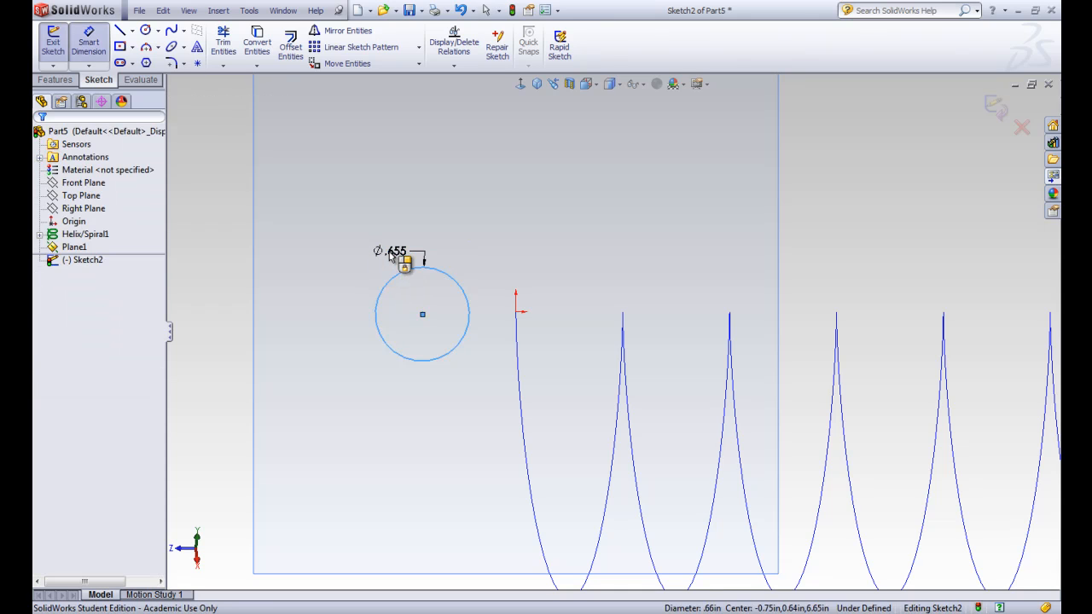
{"action": "type", "text": ".25"}
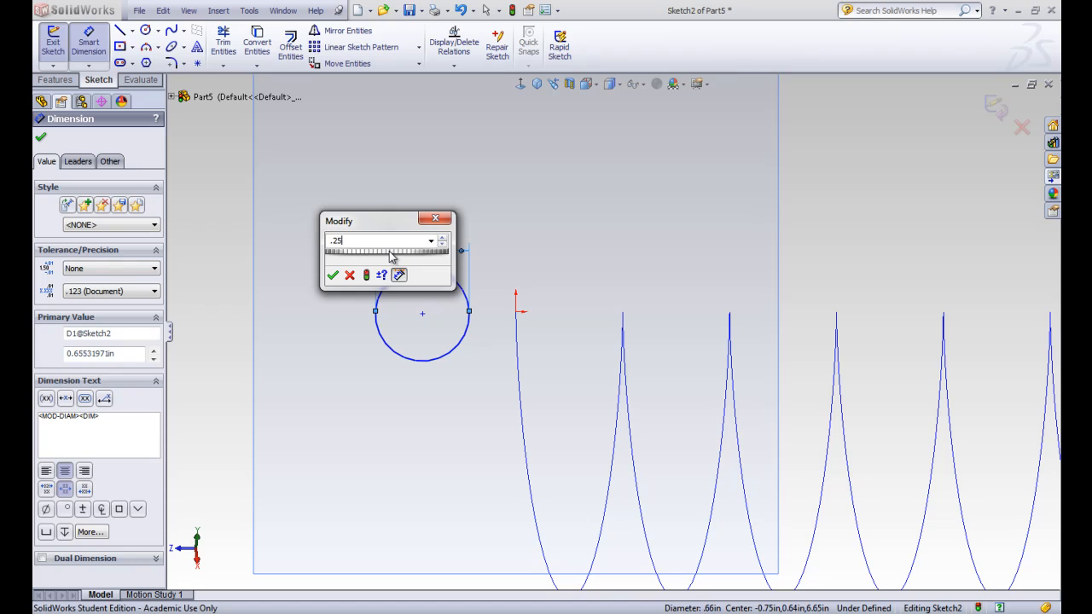
{"action": "key", "text": "Return"}
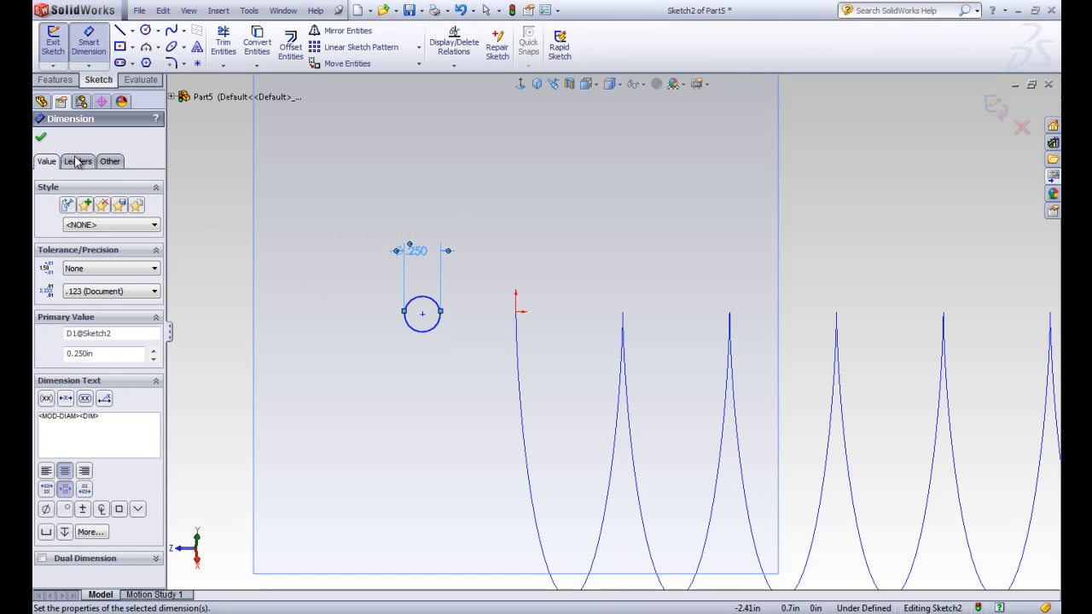
{"action": "left_click", "coordinate": [41, 138]}
{"action": "key", "text": "Escape"}
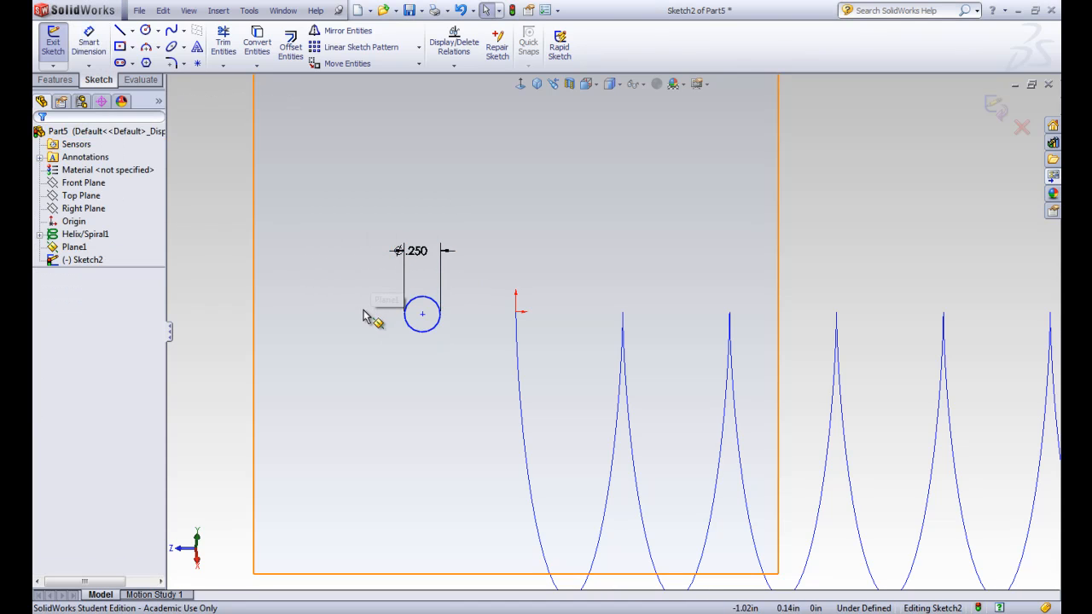
Step: Add a Pierce relation between the circle's center point and the helix
{"action": "left_click", "coordinate": [359, 320]}
{"action": "middle_click_drag", "start_coordinate": [483, 357], "coordinate": [437, 329]}
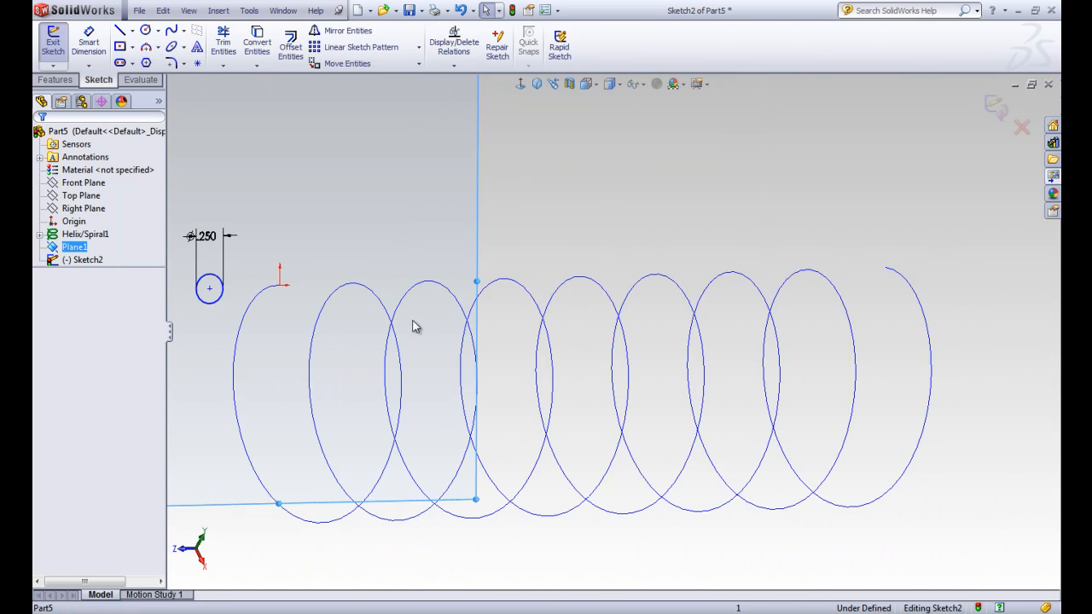
{"action": "key", "text": "z"}
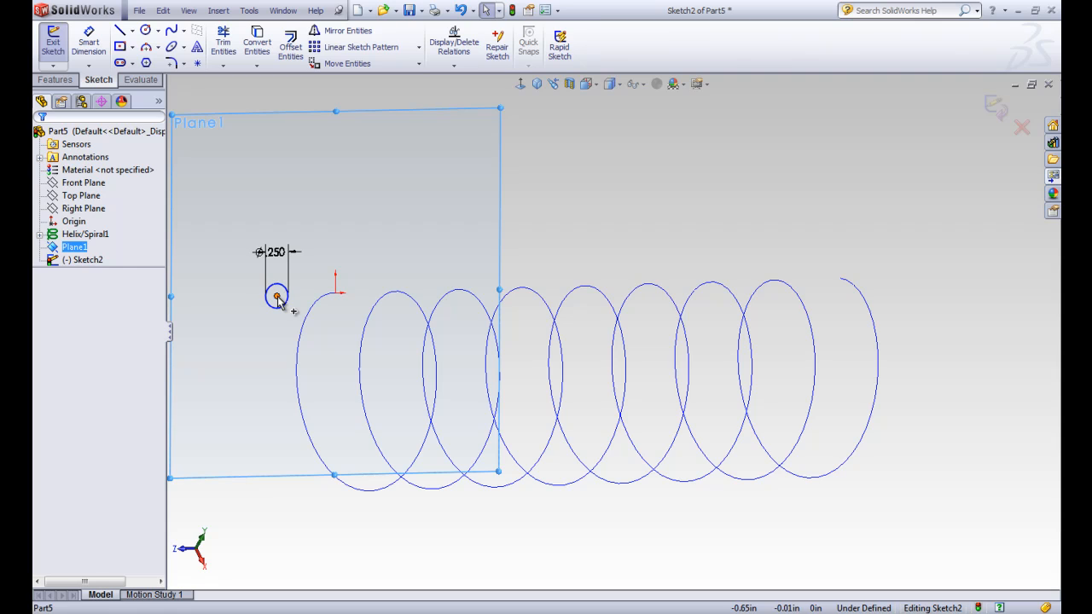
{"action": "left_click", "coordinate": [277, 297]}
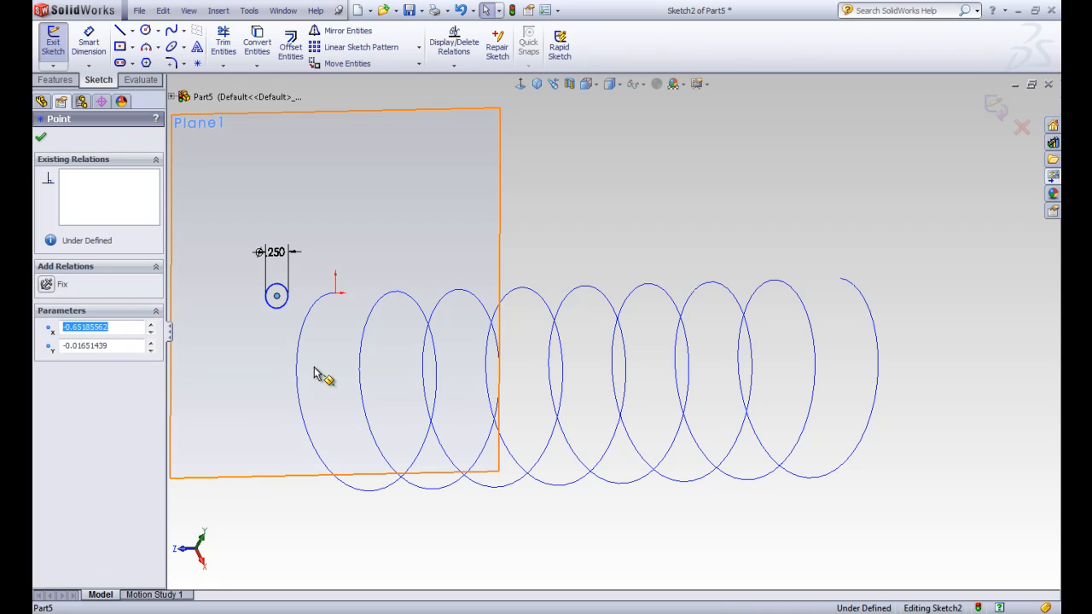
{"action": "left_click", "coordinate": [321, 307]}
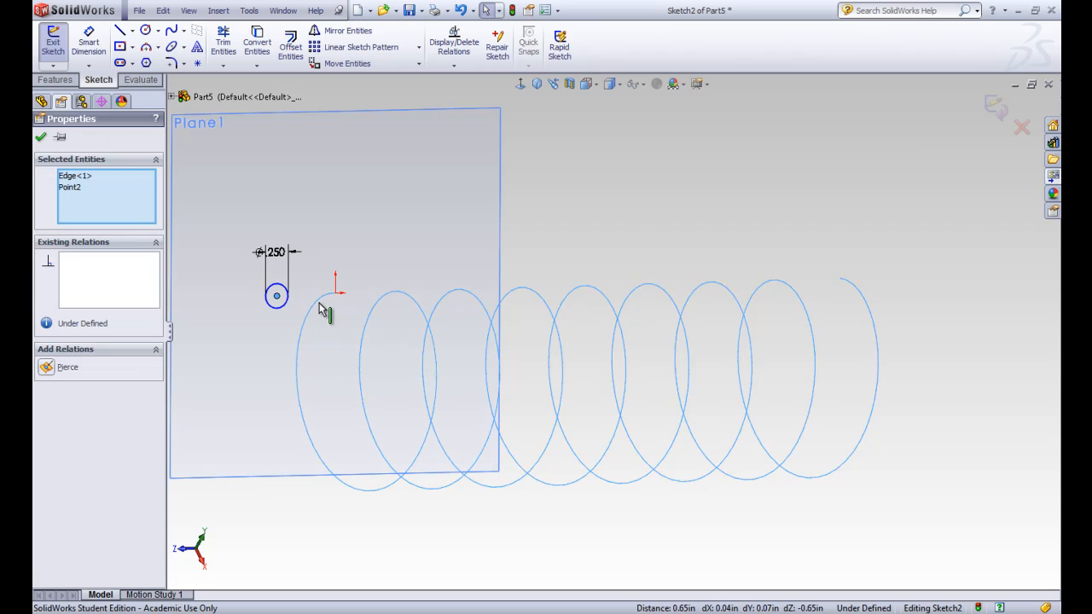
{"action": "left_click", "coordinate": [47, 367]}
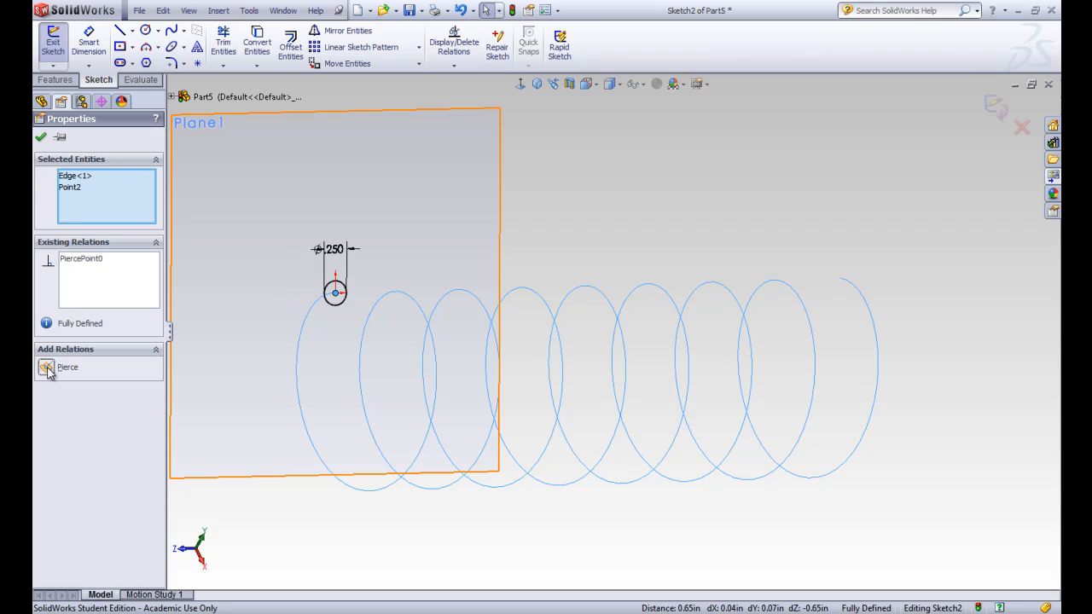
{"action": "scroll", "coordinate": [340, 305], "scroll_direction": "down", "scroll_amount": 2}
{"action": "scroll", "coordinate": [349, 312], "scroll_direction": "down", "scroll_amount": 3}
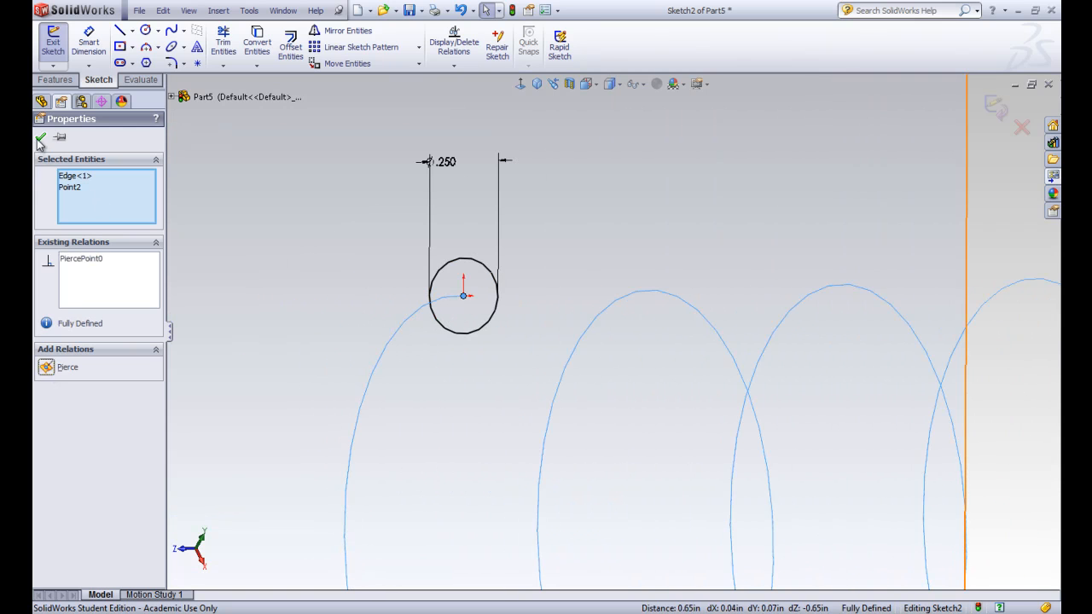
{"action": "left_click", "coordinate": [40, 139]}
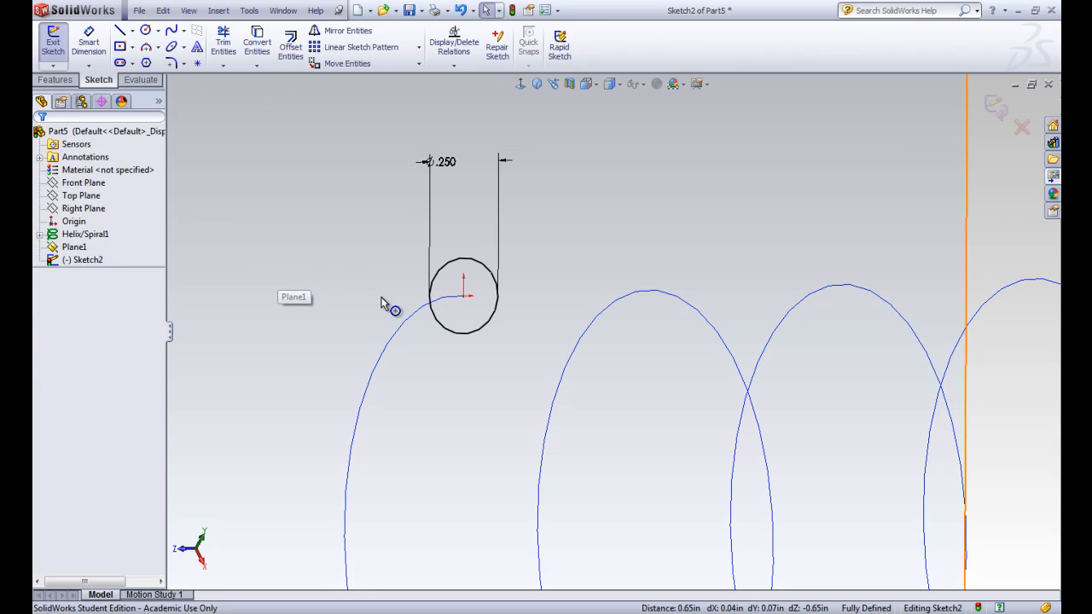
Step: Turn on the display of sketch relations and exit the profile circle sketch
{"action": "left_click", "coordinate": [643, 84]}
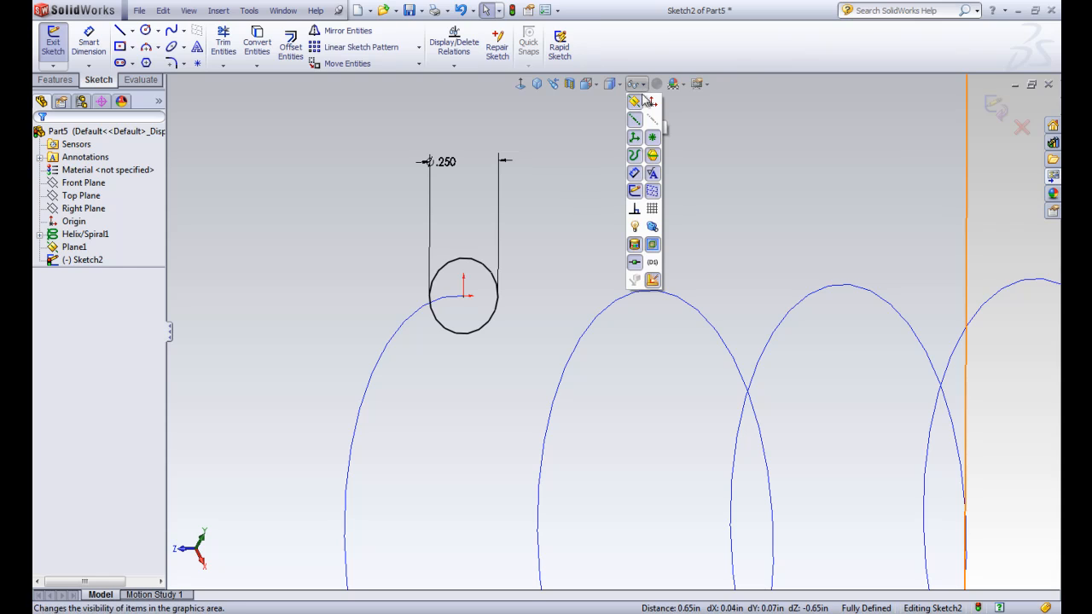
{"action": "left_click", "coordinate": [635, 210]}
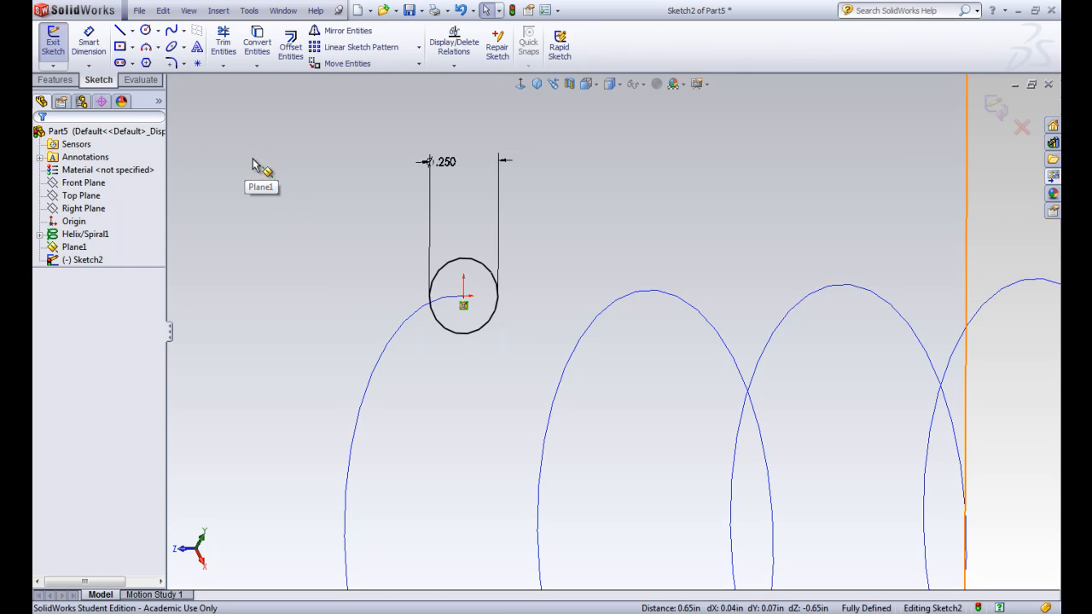
{"action": "scroll", "coordinate": [563, 295], "scroll_direction": "up", "scroll_amount": 2}
{"action": "scroll", "coordinate": [564, 296], "scroll_direction": "up", "scroll_amount": 2}
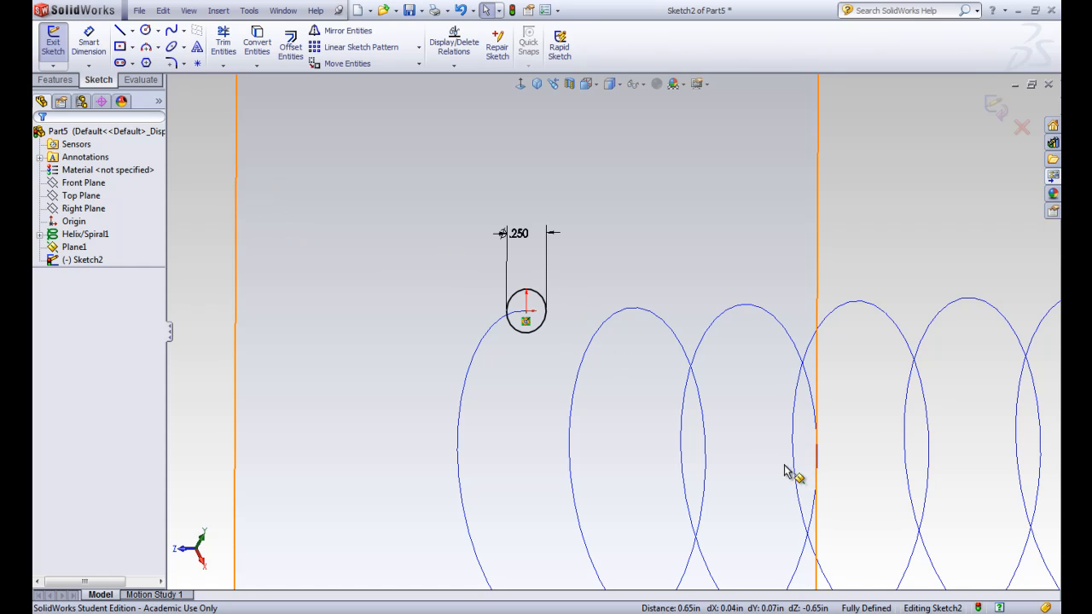
{"action": "left_click", "coordinate": [56, 49]}
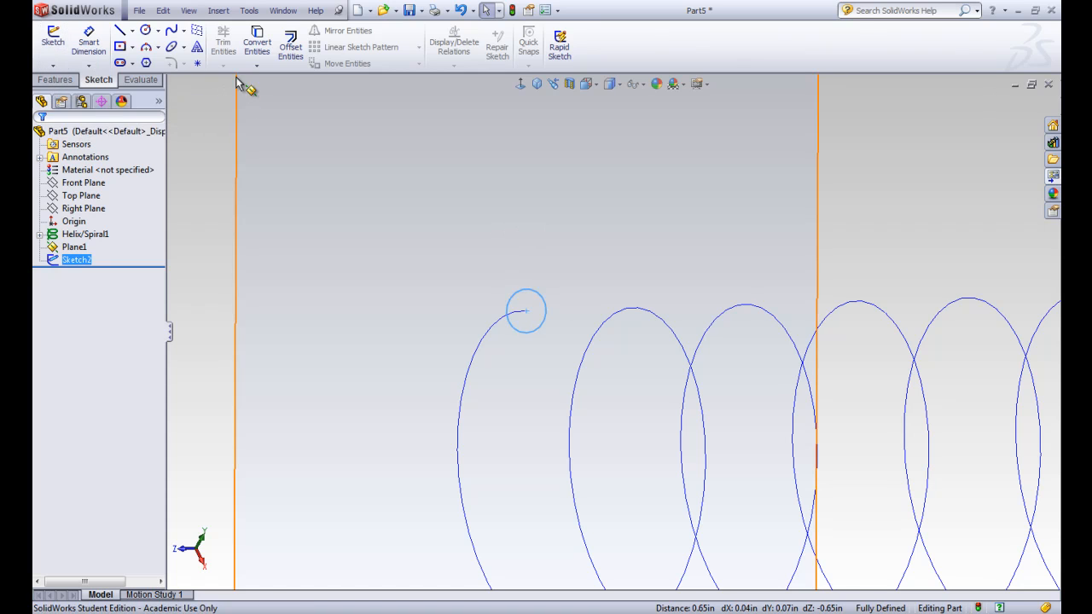
Step: Sweep the 0.25 in circle sketch along the helix as a solid boss and show the model in isometric view
{"action": "key", "text": "f"}
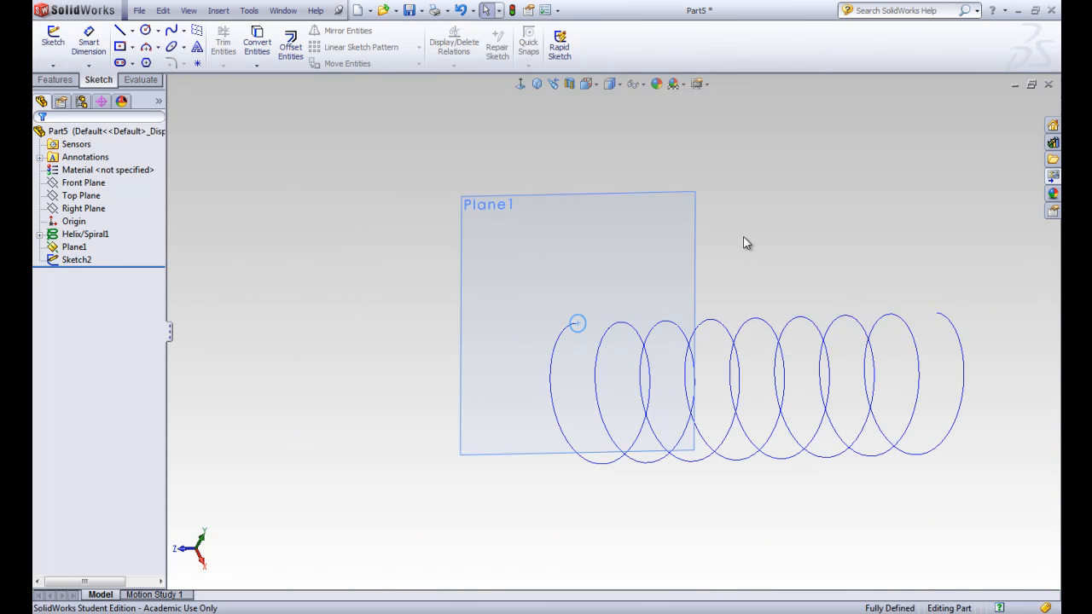
{"action": "middle_click_drag", "start_coordinate": [740, 242], "coordinate": [751, 256]}
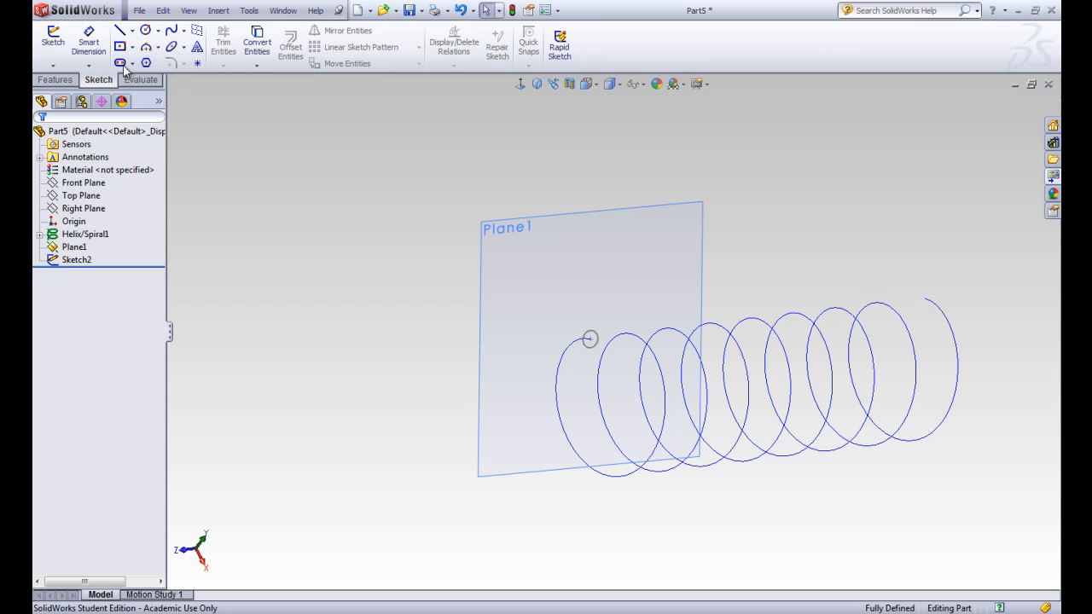
{"action": "left_click", "coordinate": [66, 80]}
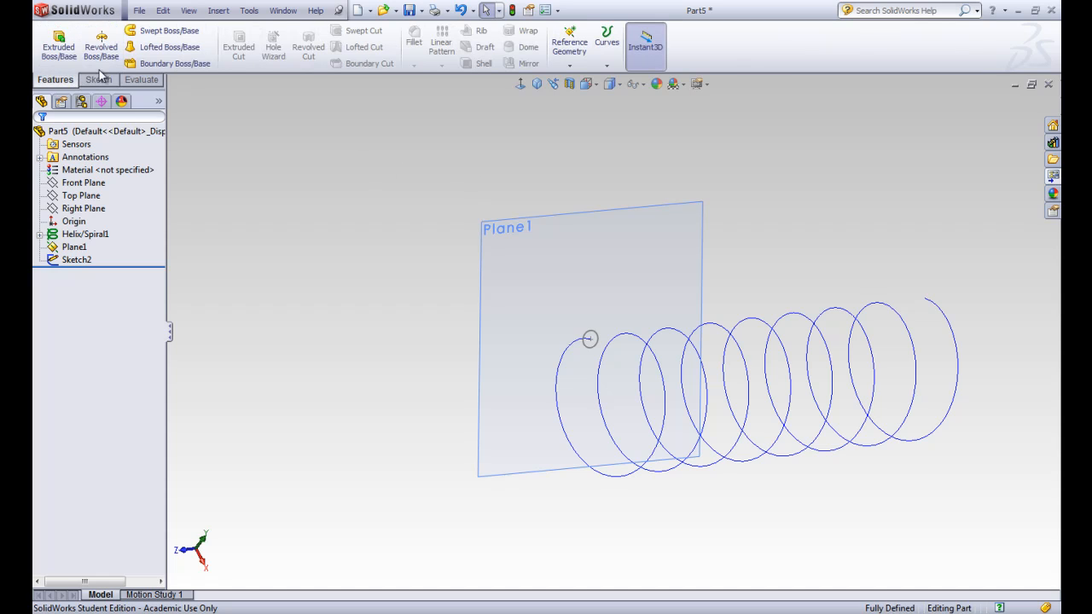
{"action": "left_click", "coordinate": [170, 34]}
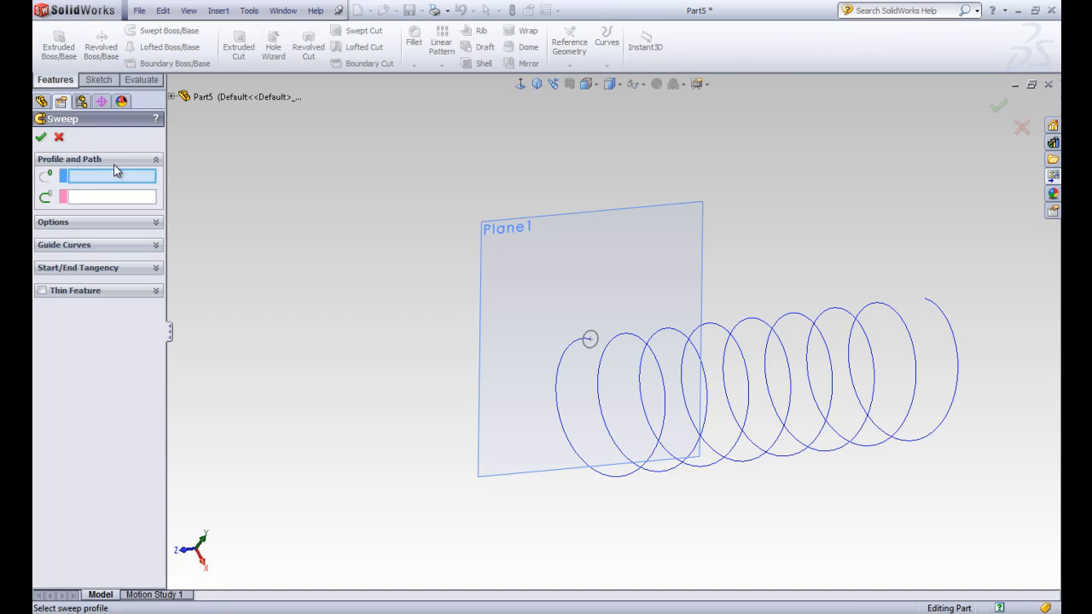
{"action": "left_click", "coordinate": [595, 336]}
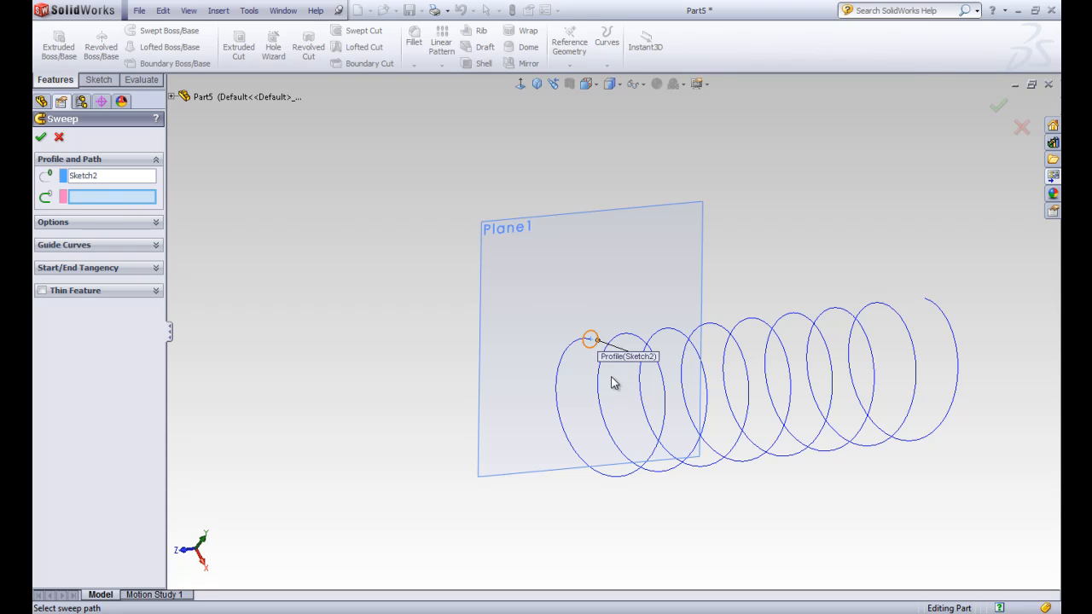
{"action": "left_click", "coordinate": [554, 363]}
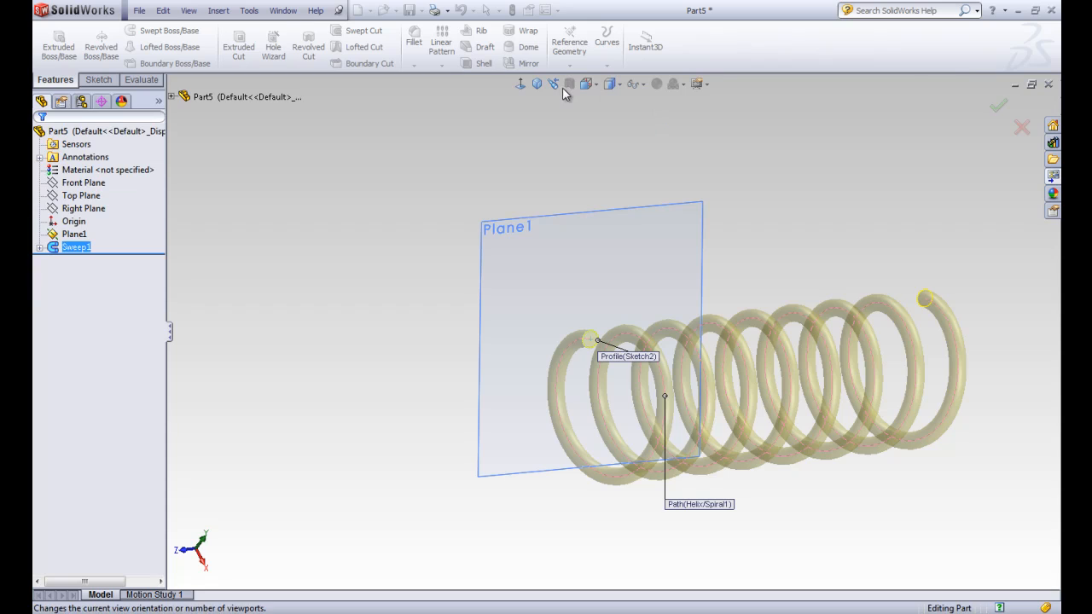
{"action": "left_click", "coordinate": [537, 84]}
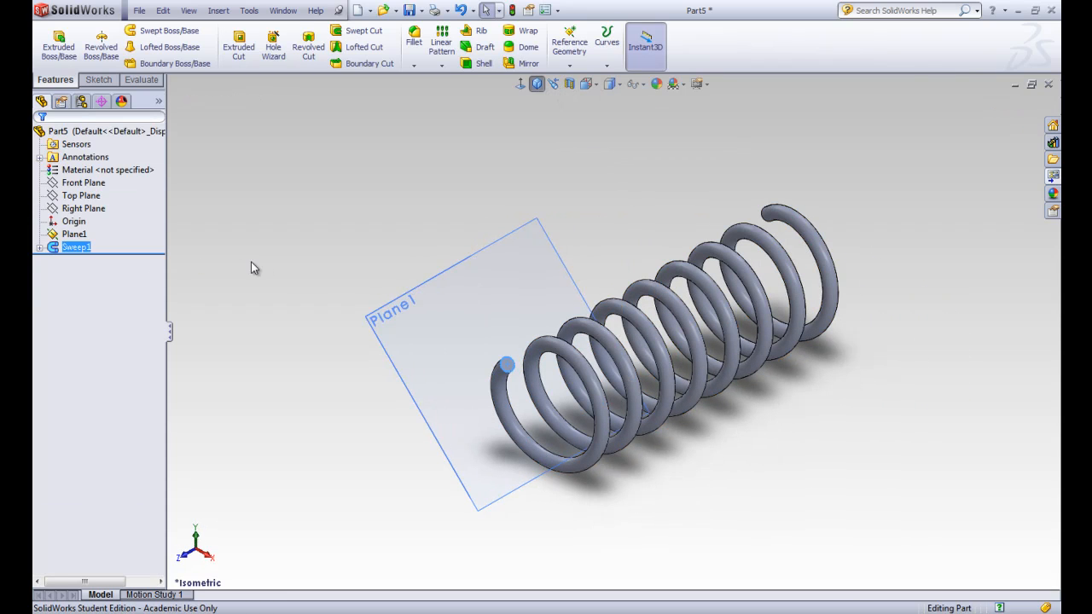
Step: Edit the helix used as the sweep's path and set its start angle to 160°
{"action": "left_click", "coordinate": [40, 247]}
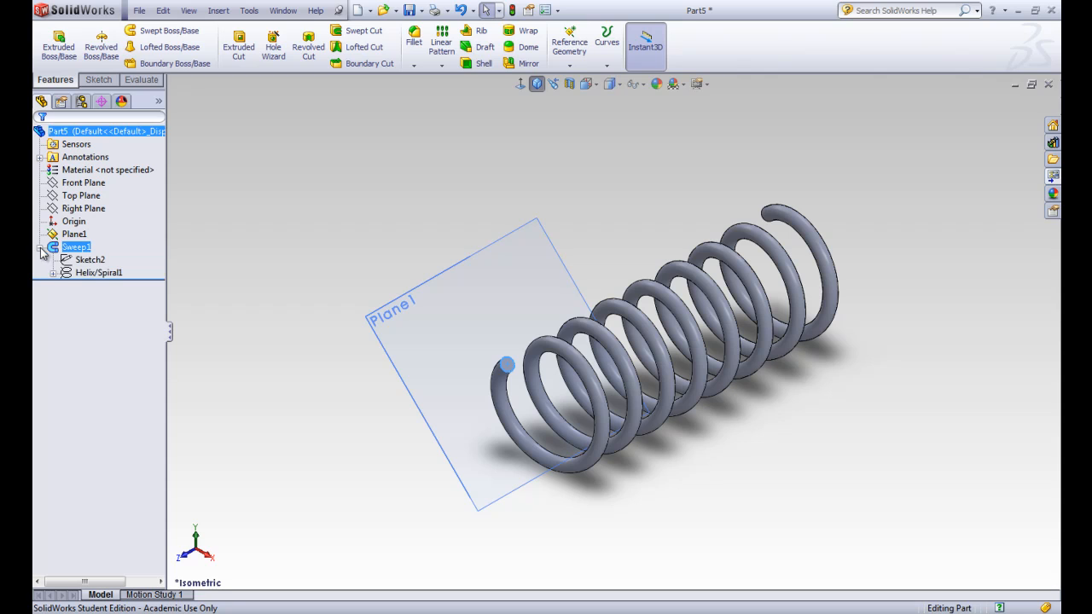
{"action": "left_click", "coordinate": [85, 273]}
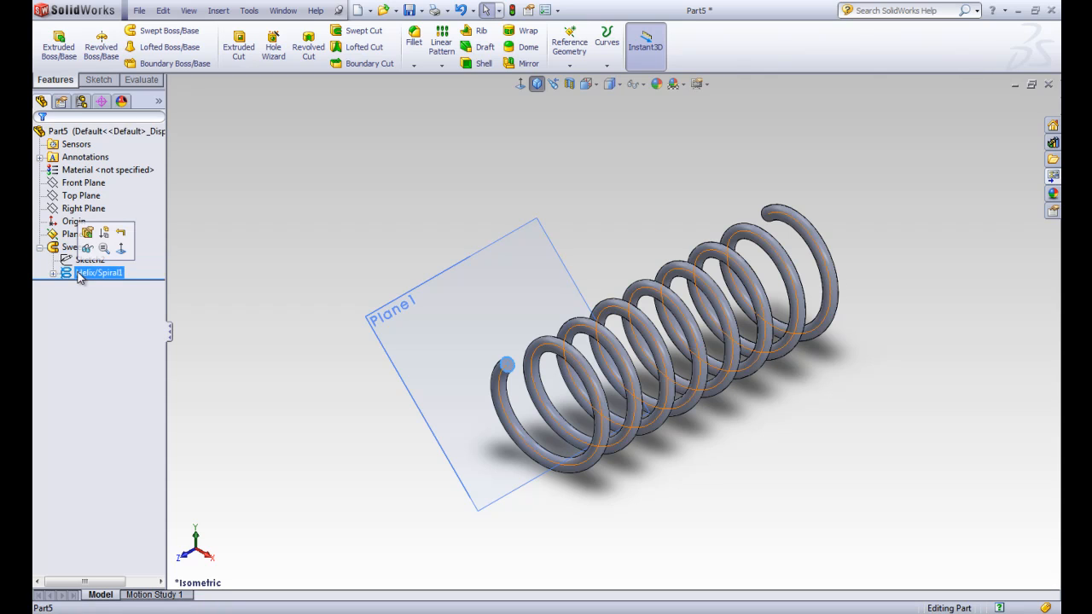
{"action": "left_click", "coordinate": [87, 233]}
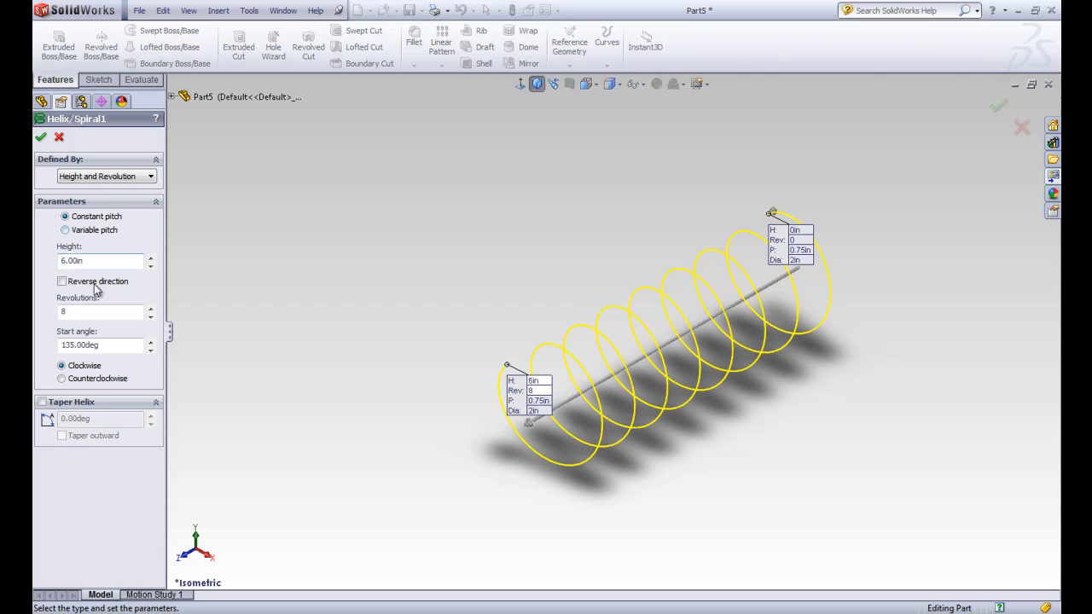
{"action": "left_click_drag", "start_coordinate": [101, 345], "coordinate": [48, 346]}
{"action": "type", "text": "160"}
{"action": "key", "text": "Return"}
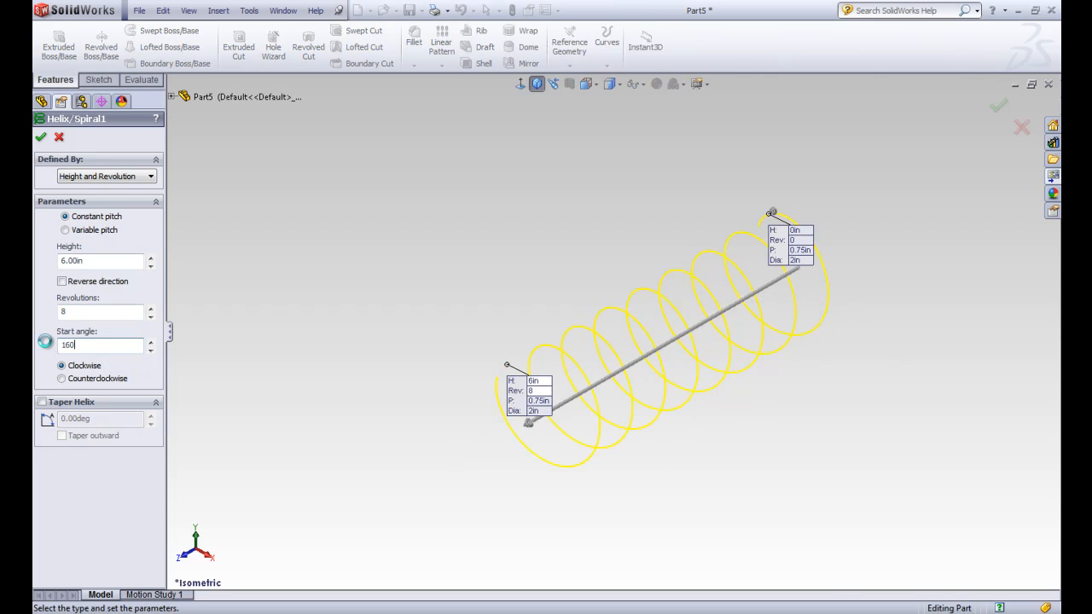
{"action": "left_click", "coordinate": [42, 138]}
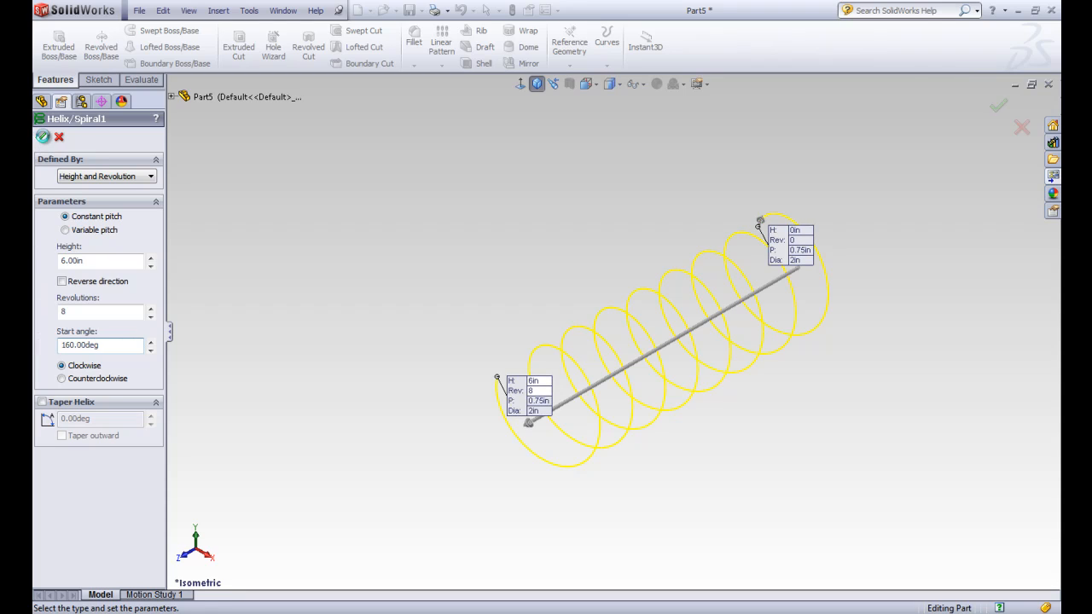
{"action": "left_click", "coordinate": [42, 137]}
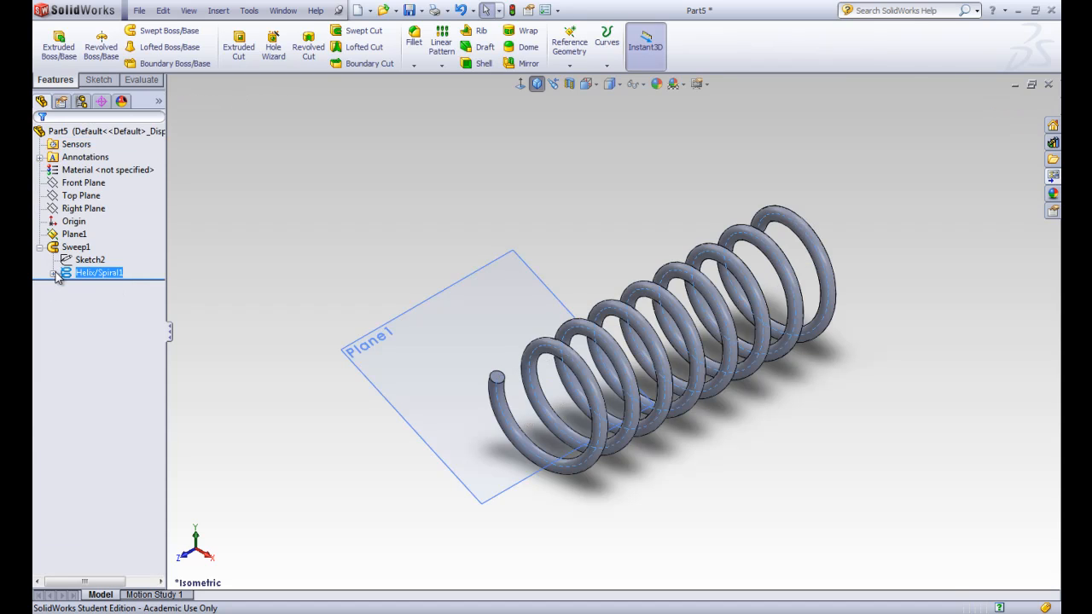
Step: Select the reference plane at the end of the helix
{"action": "left_click", "coordinate": [77, 235]}
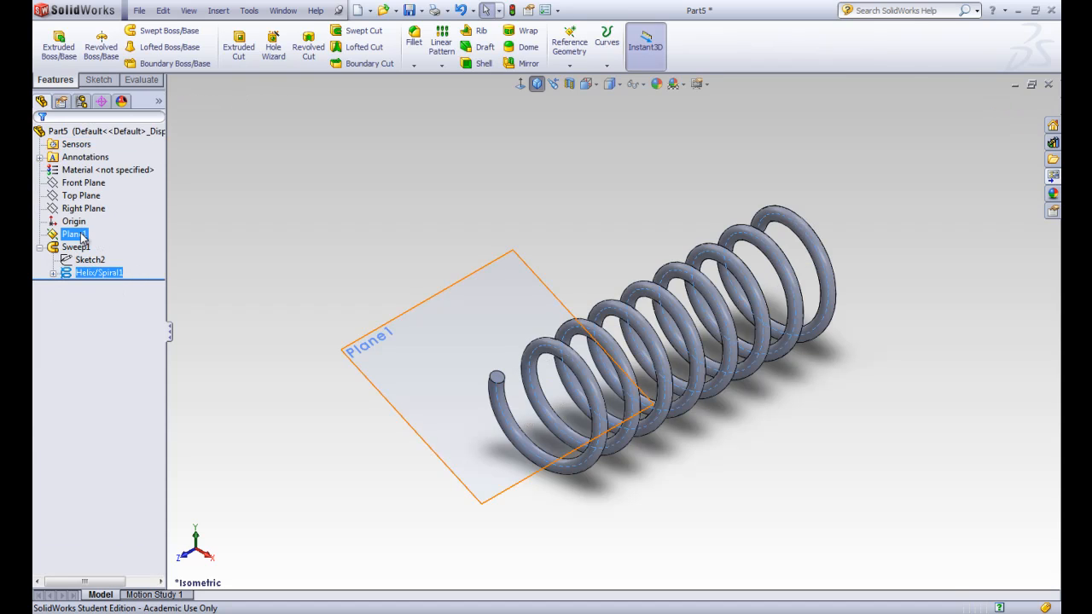